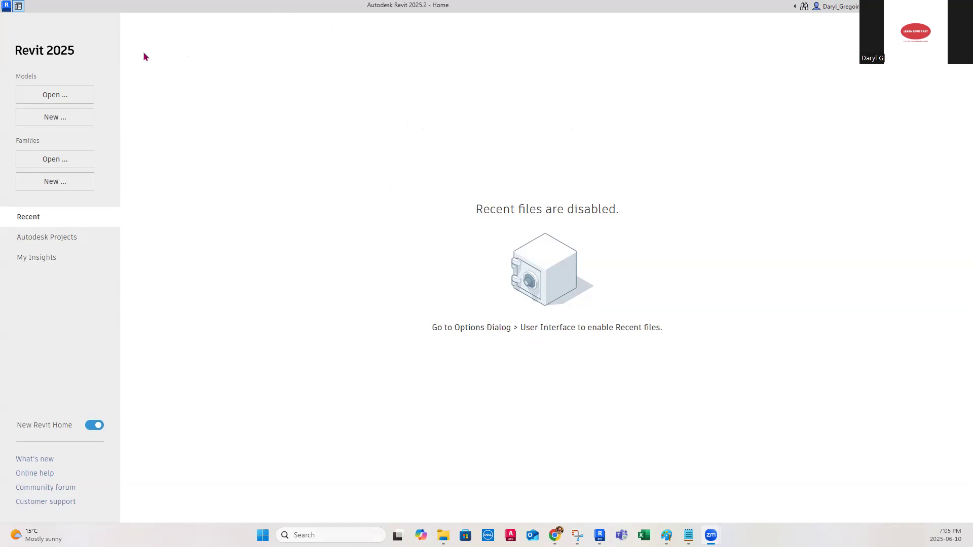
Create a new project from the Mechanical Template.
{"action": "left_click", "coordinate": [54, 119]}
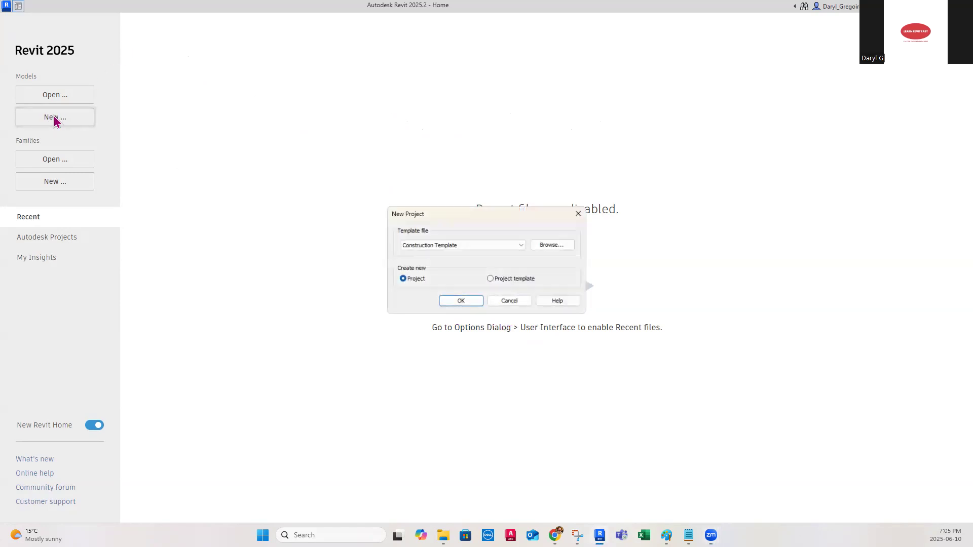
{"action": "left_click", "coordinate": [462, 245]}
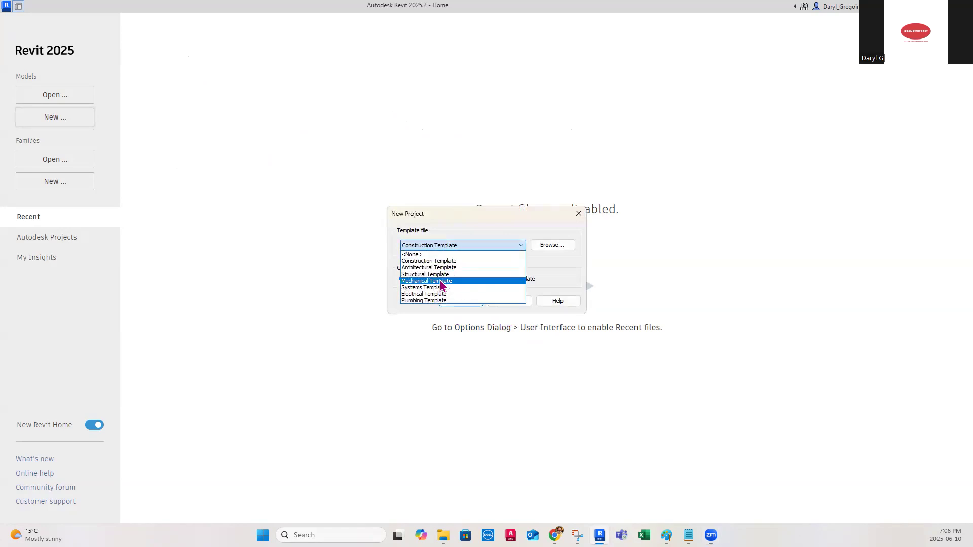
{"action": "left_click", "coordinate": [441, 281]}
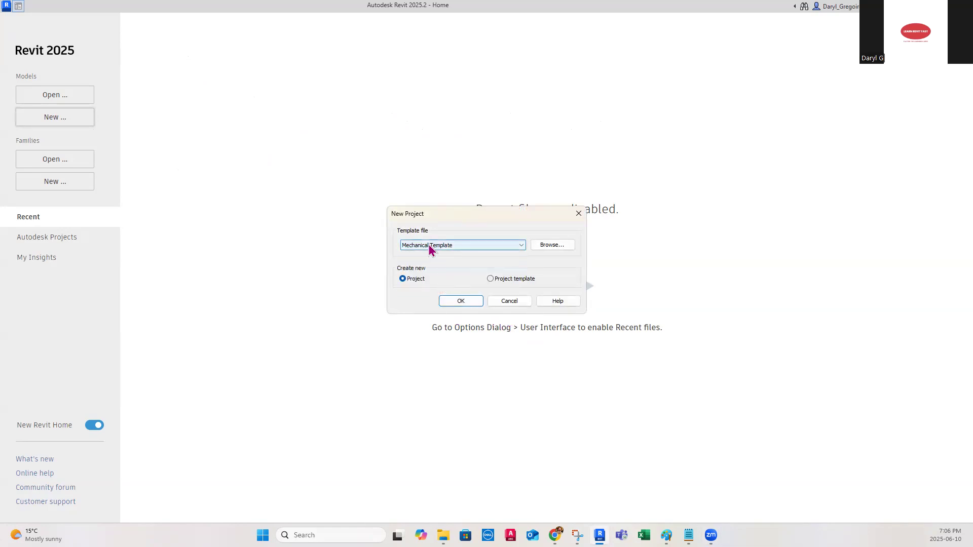
{"action": "left_click", "coordinate": [463, 301]}
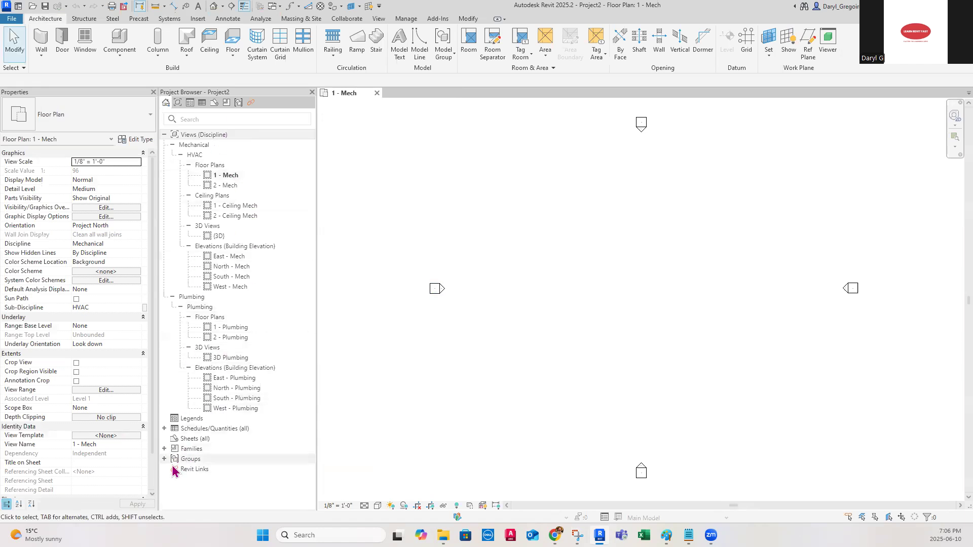
Examine which pipe fitting families the project contains in the Project Browser.
{"action": "left_click", "coordinate": [164, 448]}
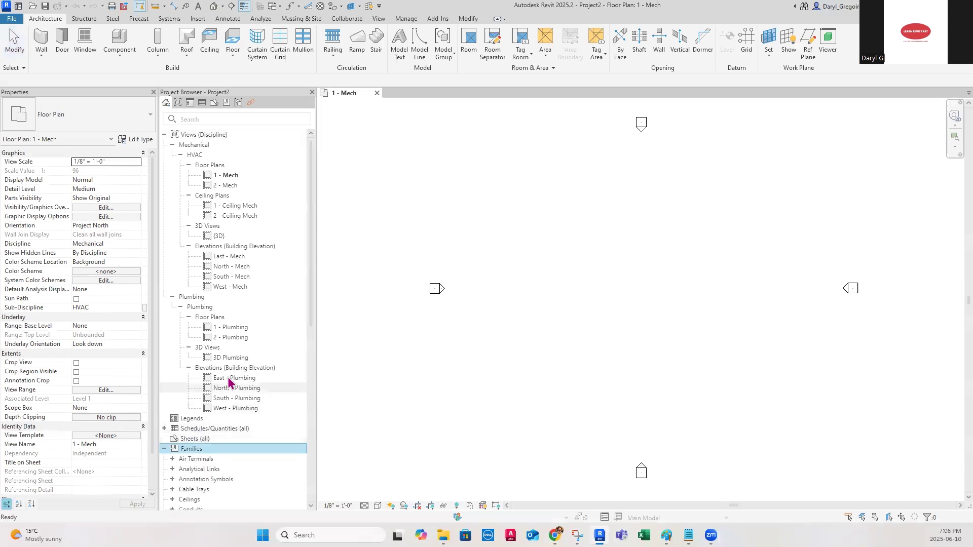
{"action": "scroll", "coordinate": [230, 380], "scroll_direction": "down", "scroll_amount": 10}
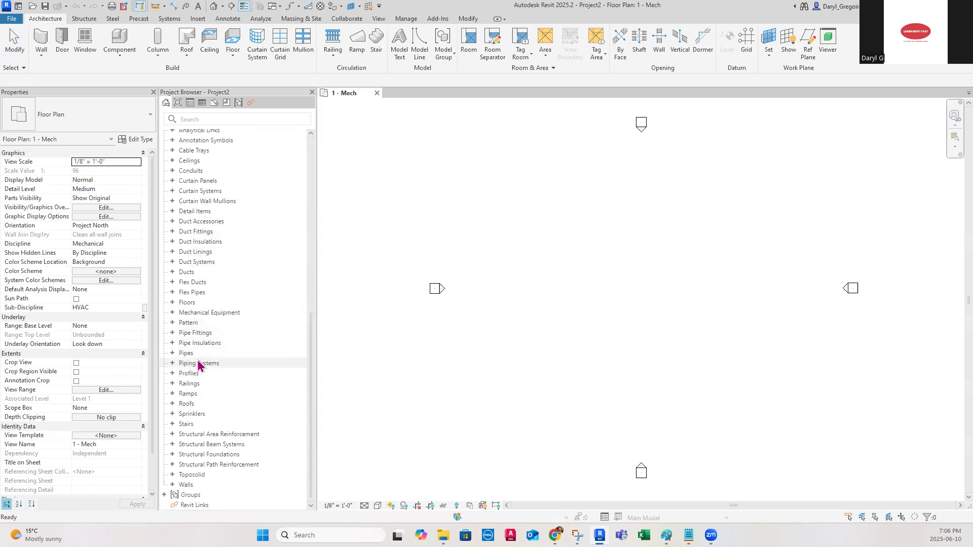
{"action": "left_click", "coordinate": [173, 333]}
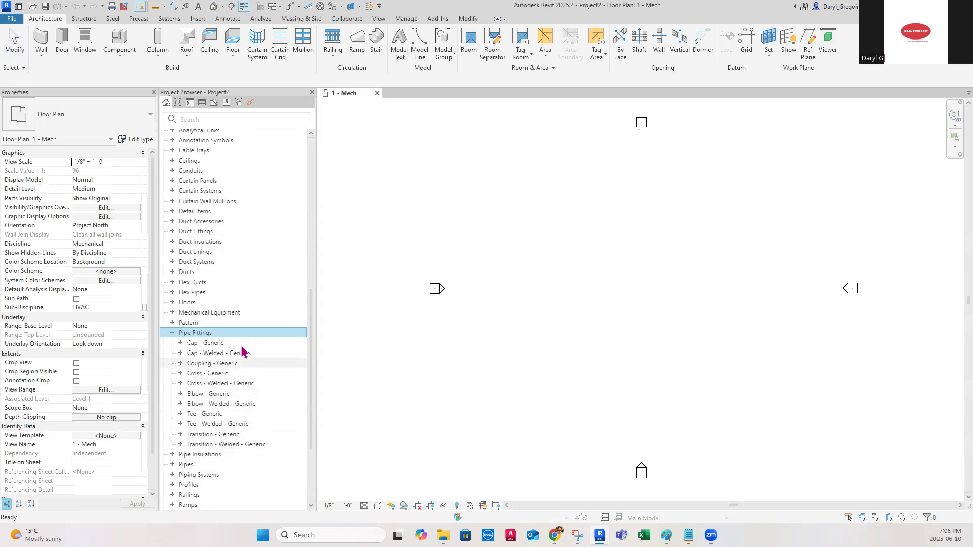
{"action": "left_click", "coordinate": [173, 333]}
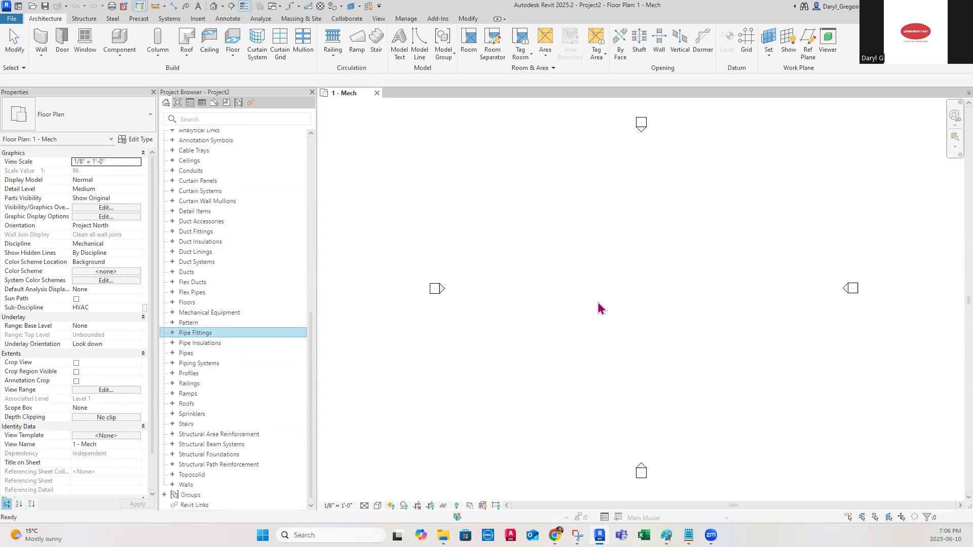
{"action": "left_click", "coordinate": [313, 147]}
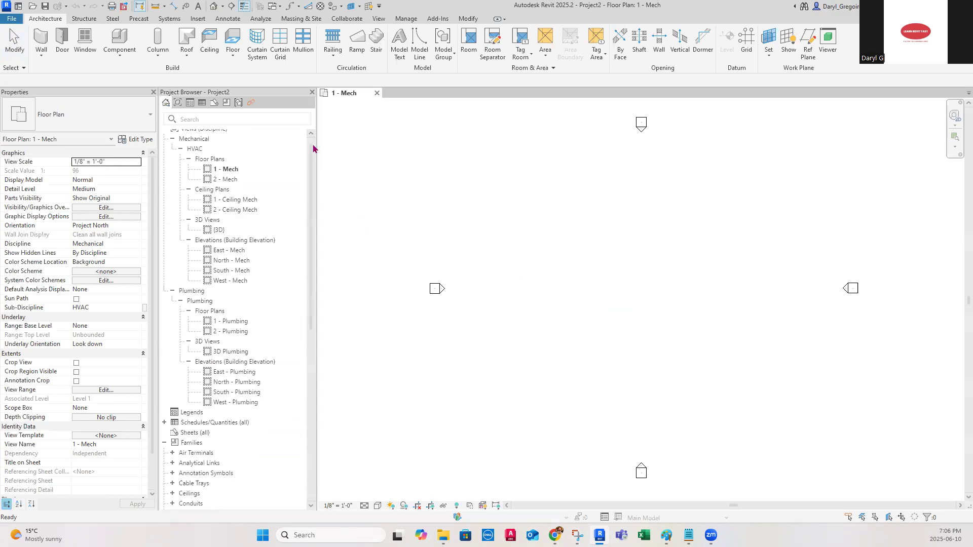
Start the Pipe command with the Standard pipe type, the Hydronic Supply system type and a 6" diameter.
{"action": "scroll", "coordinate": [576, 258], "scroll_direction": "down", "scroll_amount": 1}
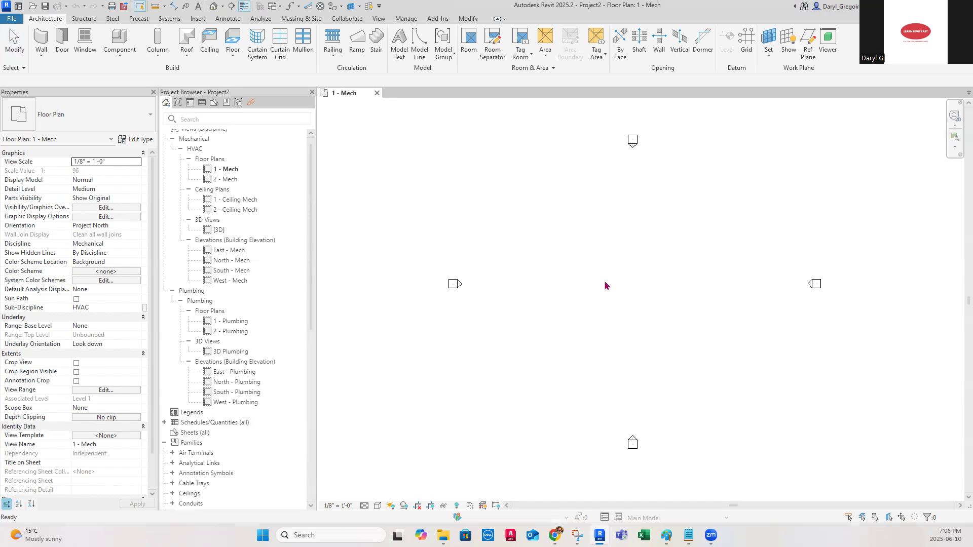
{"action": "middle_click_drag", "start_coordinate": [604, 280], "coordinate": [606, 284]}
{"action": "scroll", "coordinate": [599, 283], "scroll_direction": "down", "scroll_amount": 1}
{"action": "scroll", "coordinate": [599, 283], "scroll_direction": "up", "scroll_amount": 1}
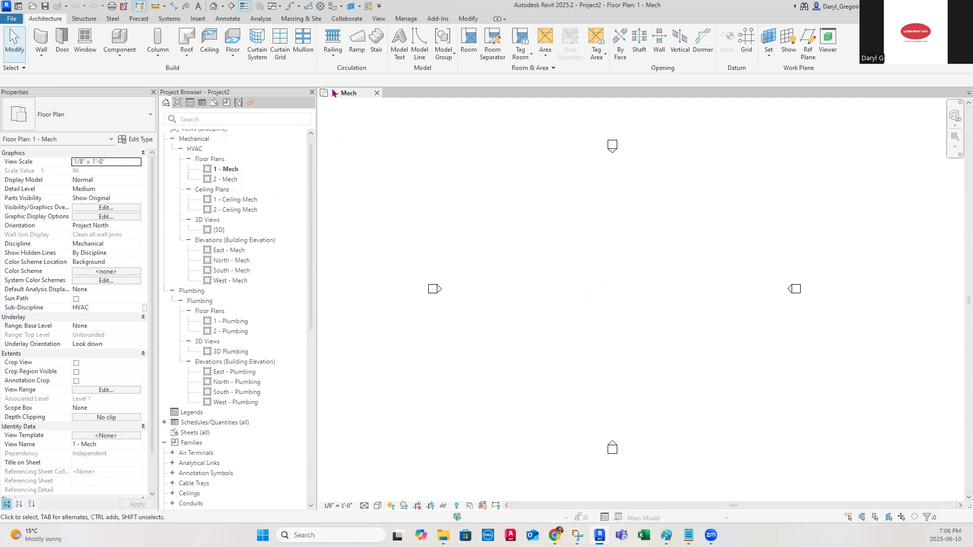
{"action": "left_click", "coordinate": [170, 18]}
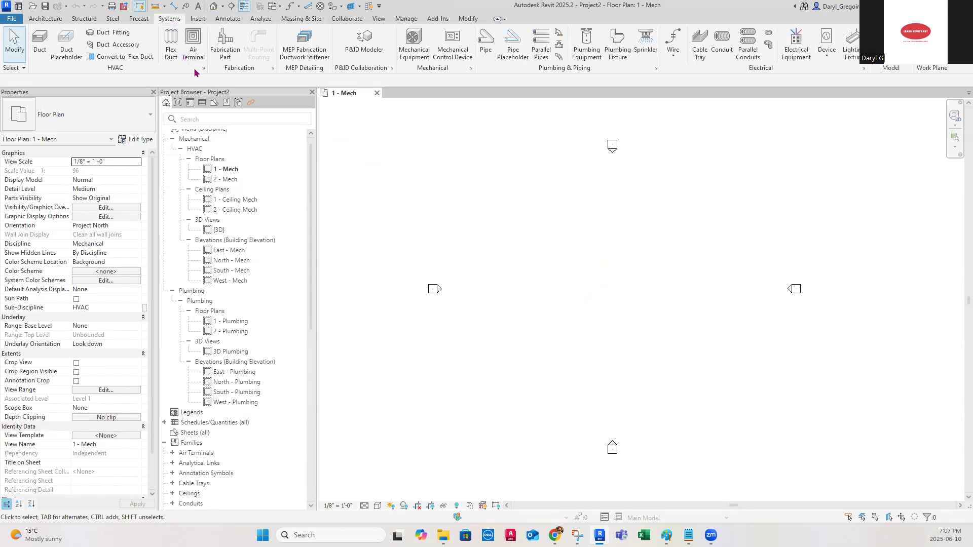
{"action": "left_click", "coordinate": [487, 44]}
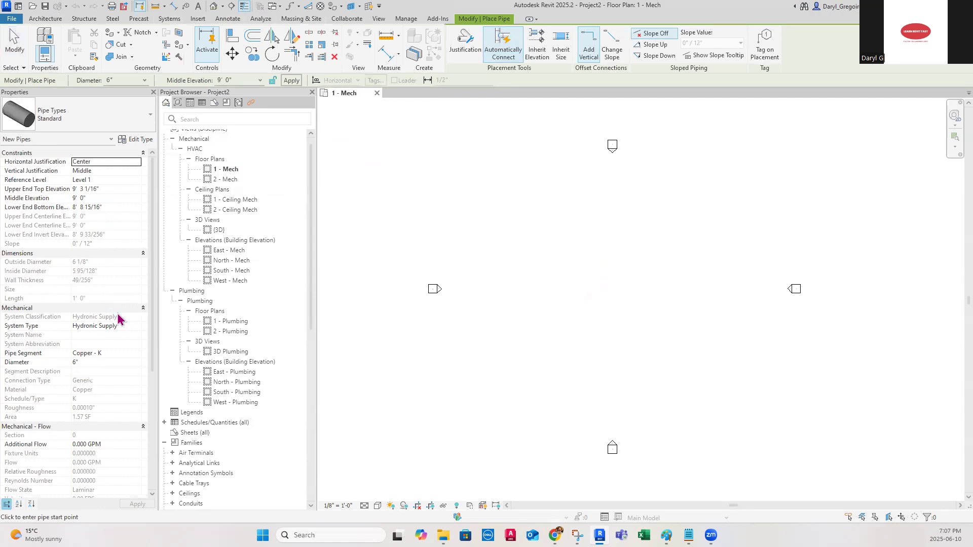
{"action": "left_click", "coordinate": [137, 327]}
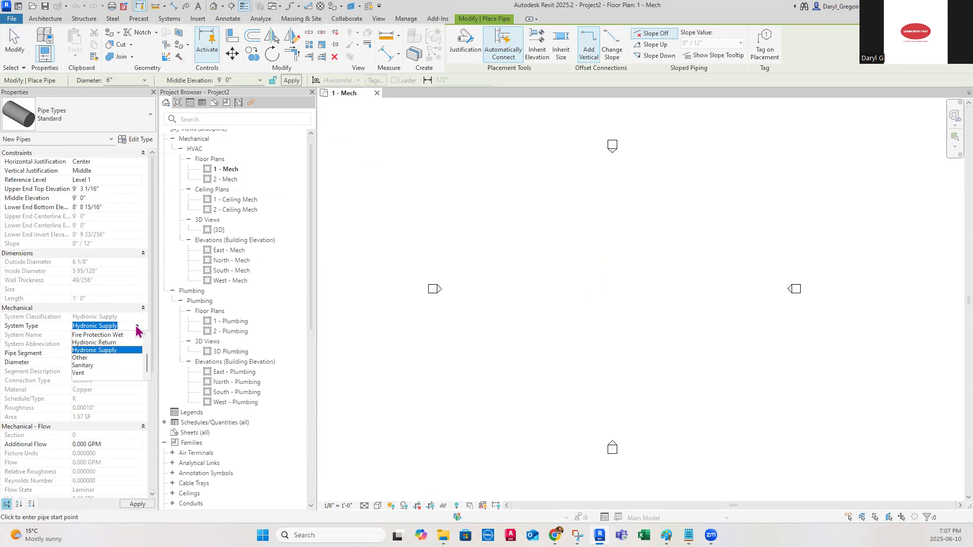
{"action": "left_click", "coordinate": [115, 350]}
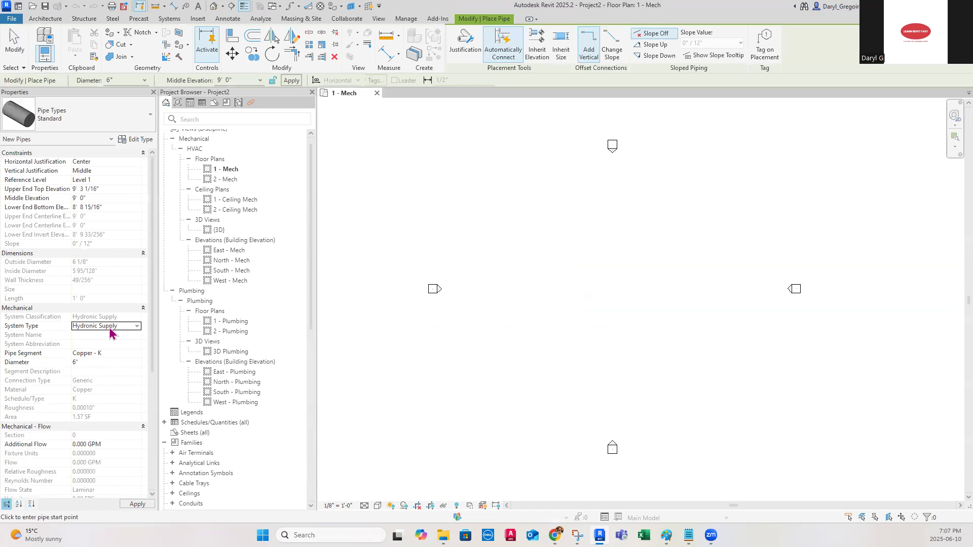
{"action": "left_click", "coordinate": [78, 115]}
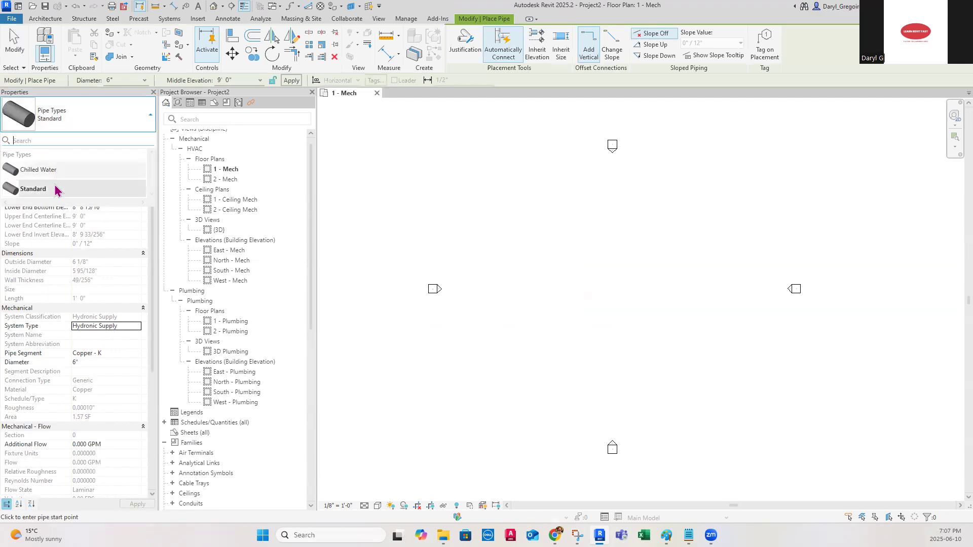
{"action": "left_click", "coordinate": [39, 191]}
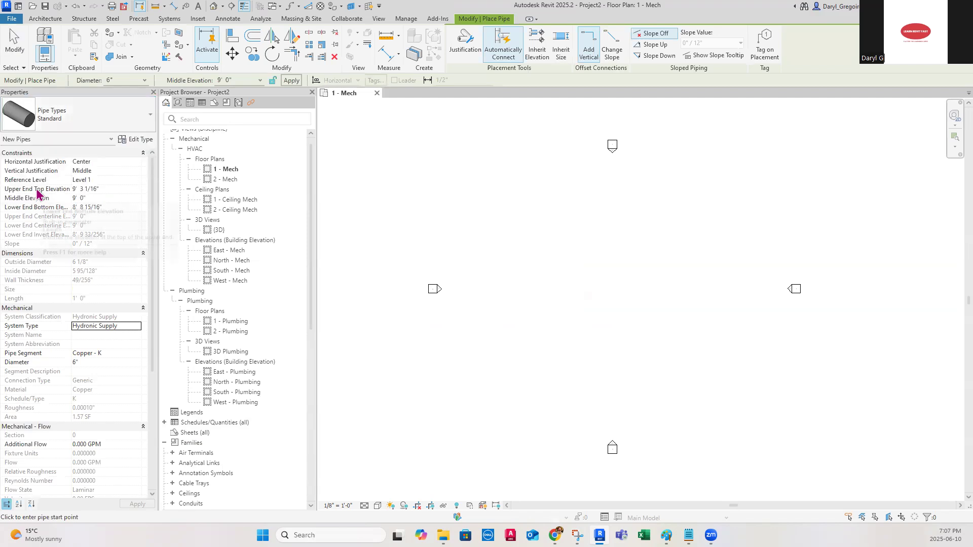
{"action": "left_click", "coordinate": [146, 80]}
{"action": "left_click", "coordinate": [146, 81]}
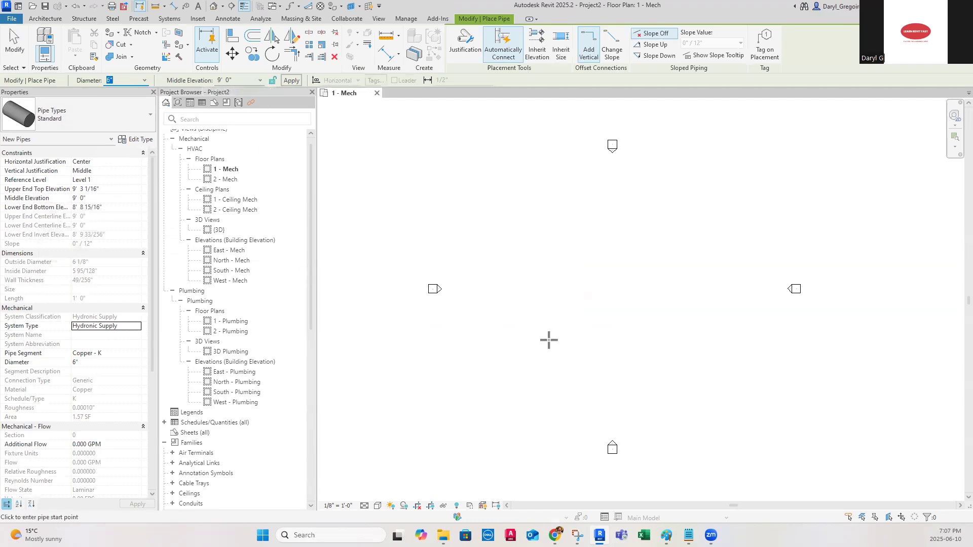
Draw an eight-segment pipe run at 9' 0" middle elevation with right-angle turns and one 45° segment about 7' long, starting with about 16' 6" horizontally.
{"action": "left_click", "coordinate": [564, 328]}
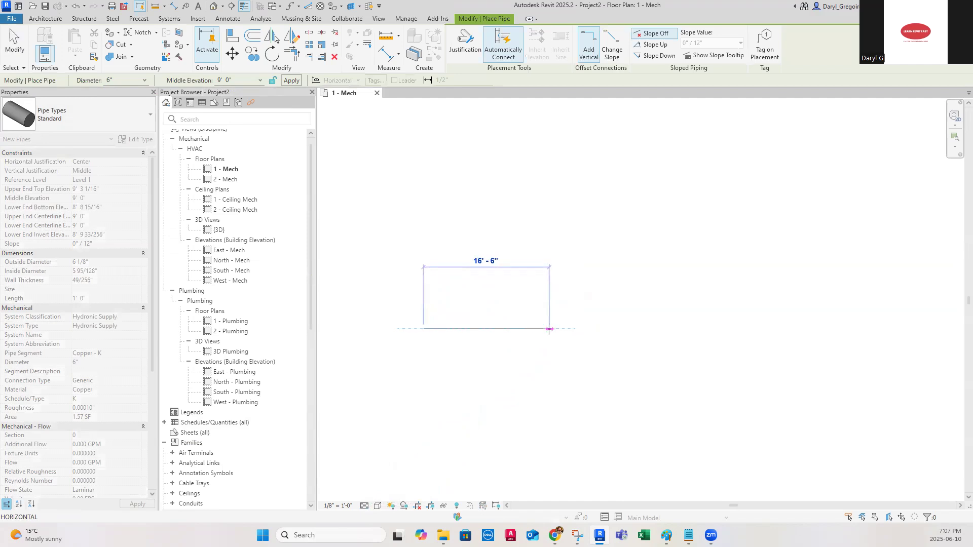
{"action": "left_click", "coordinate": [553, 329]}
{"action": "left_click", "coordinate": [557, 234]}
{"action": "left_click", "coordinate": [658, 232]}
{"action": "left_click", "coordinate": [670, 307]}
{"action": "left_click", "coordinate": [727, 306]}
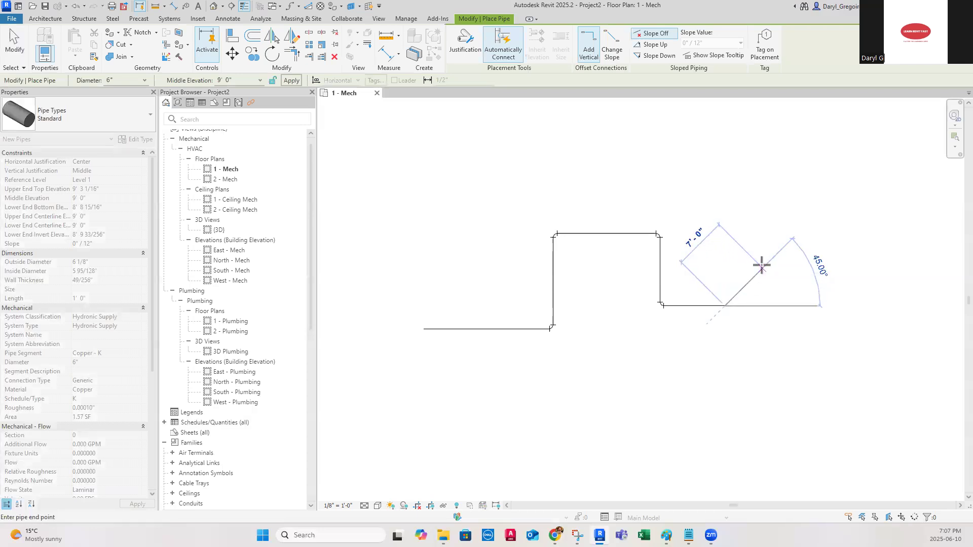
{"action": "left_click", "coordinate": [762, 266]}
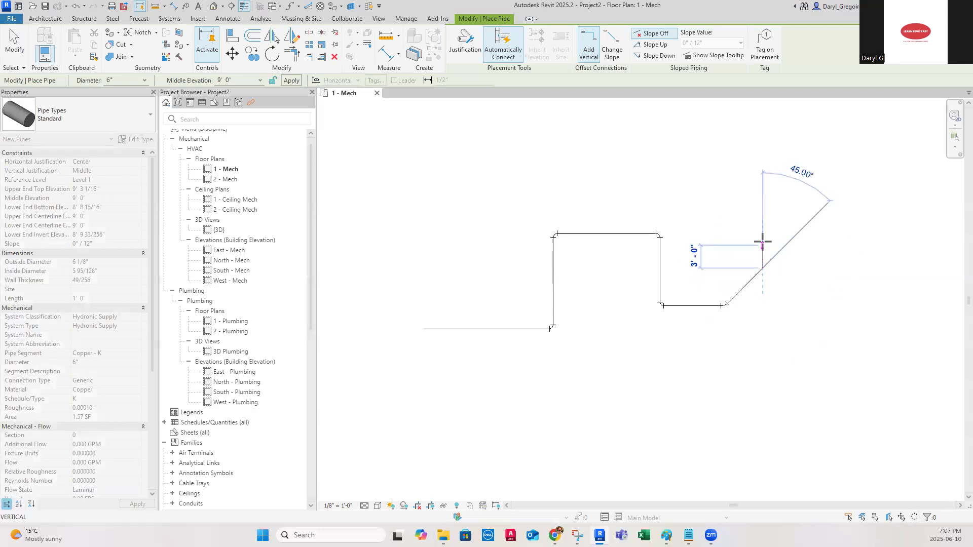
{"action": "left_click", "coordinate": [761, 177]}
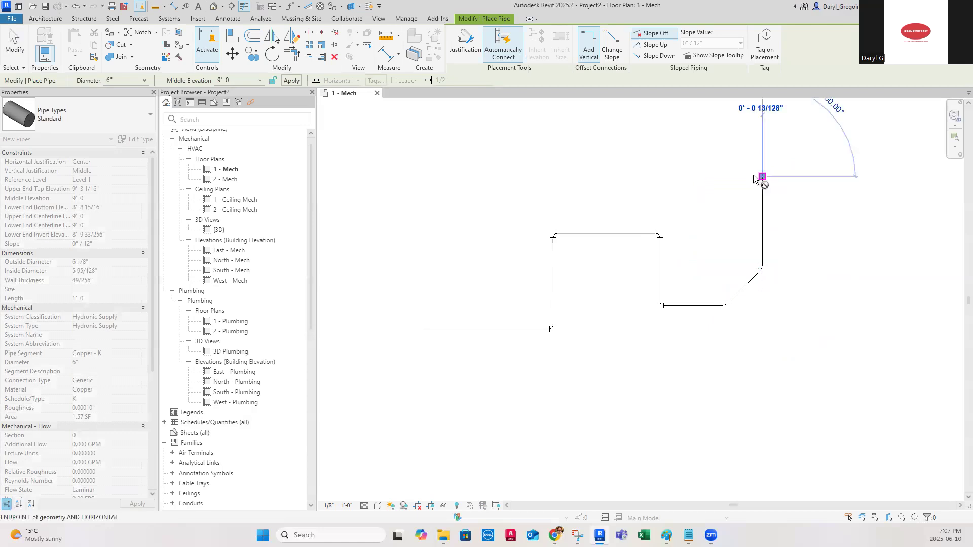
{"action": "left_click", "coordinate": [675, 177]}
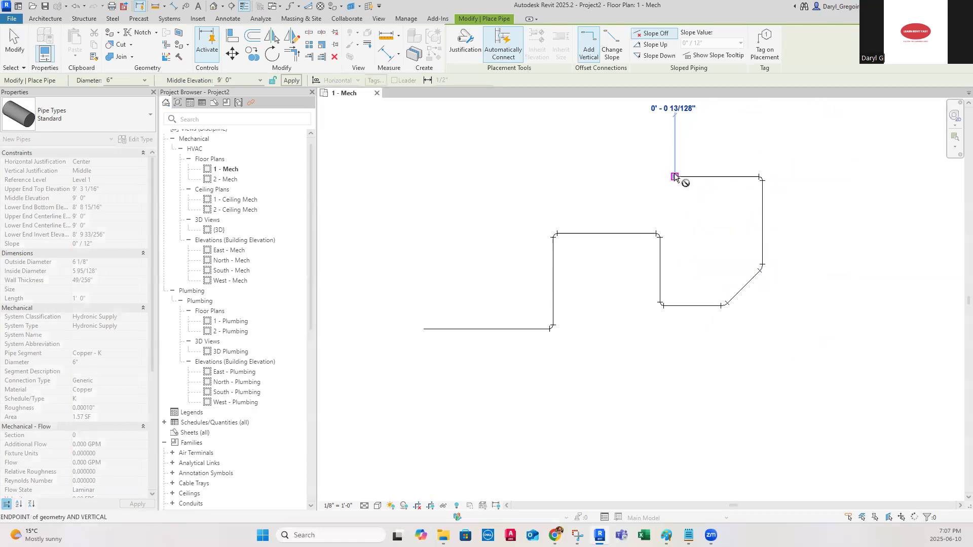
Drop the pipe run to a 3' 0" middle elevation and continue it with four right-angled segments, the third about 18' long, and finish the run.
{"action": "left_click", "coordinate": [260, 81]}
{"action": "left_click", "coordinate": [260, 81]}
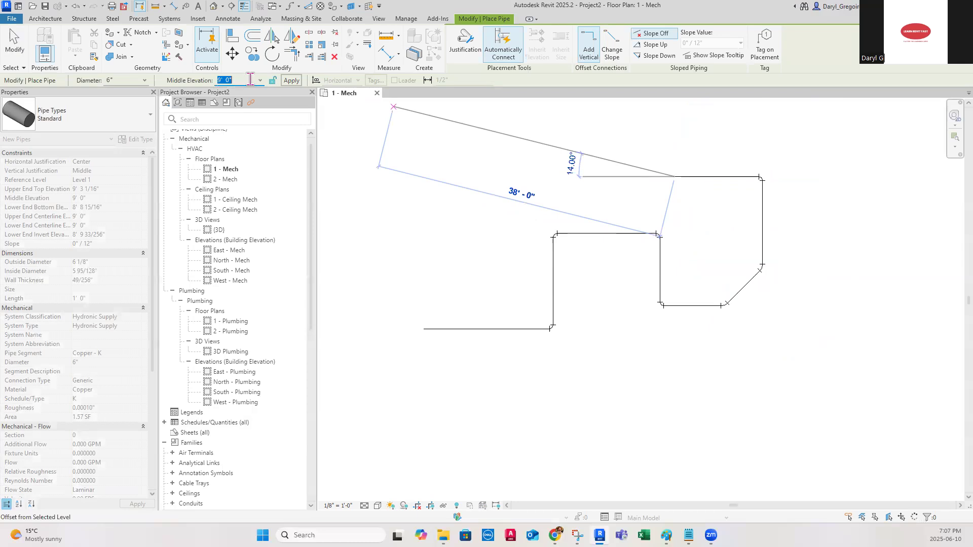
{"action": "type", "text": "3"}
{"action": "key", "text": "Return"}
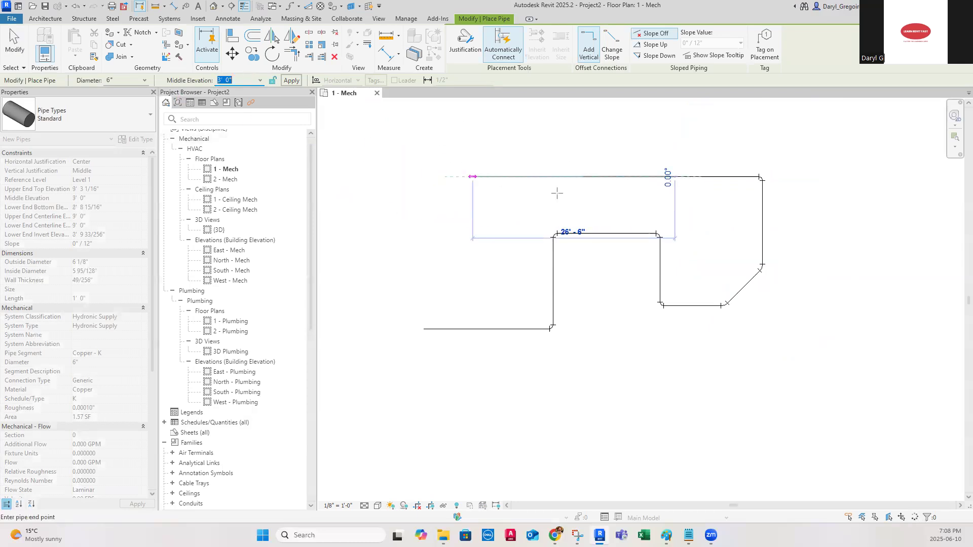
{"action": "left_click", "coordinate": [600, 177]}
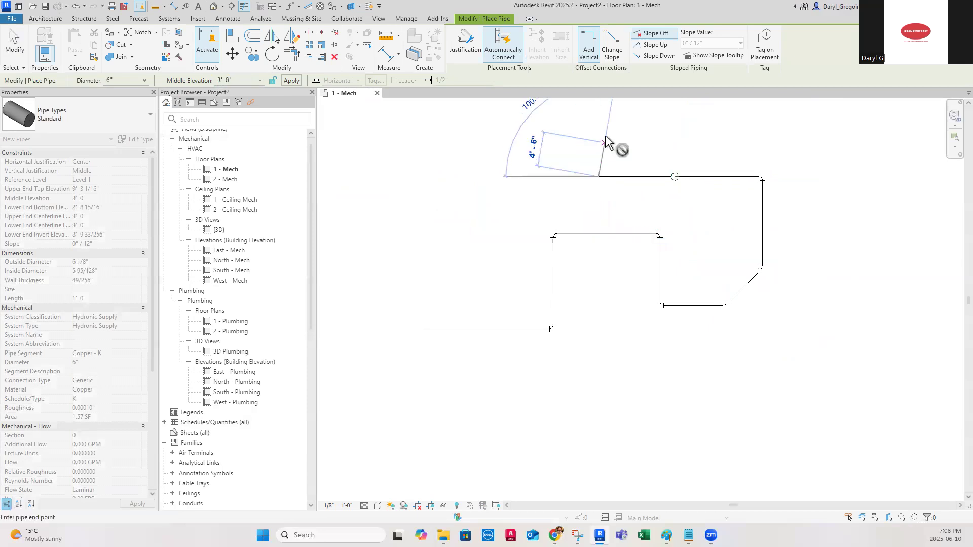
{"action": "left_click", "coordinate": [599, 127]}
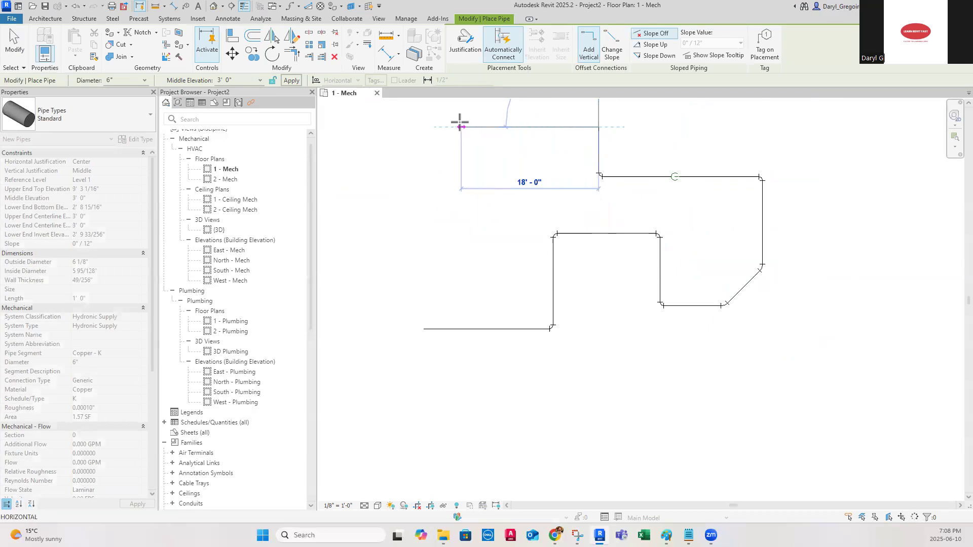
{"action": "left_click", "coordinate": [461, 126]}
{"action": "left_click", "coordinate": [462, 193]}
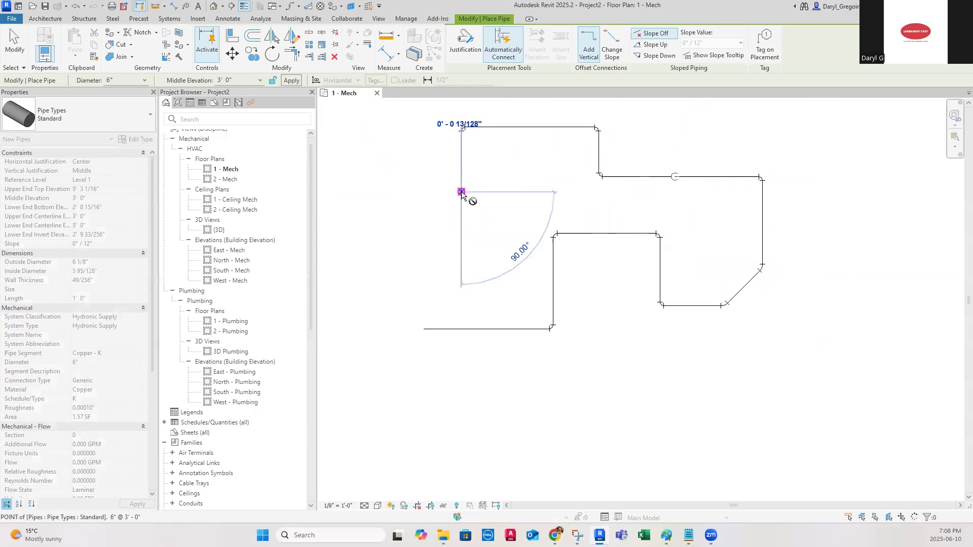
{"action": "right_click", "coordinate": [462, 193]}
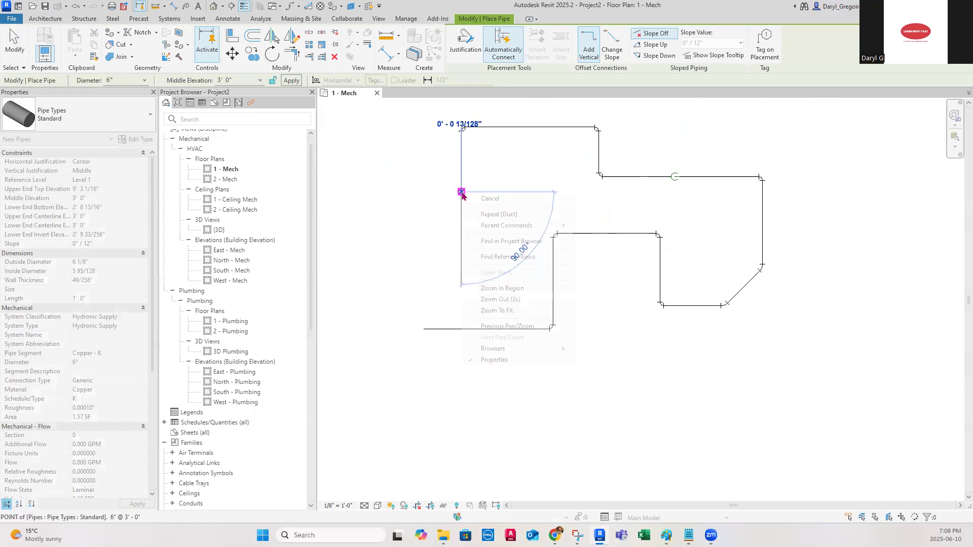
{"action": "left_click", "coordinate": [471, 198]}
{"action": "key", "text": "Escape"}
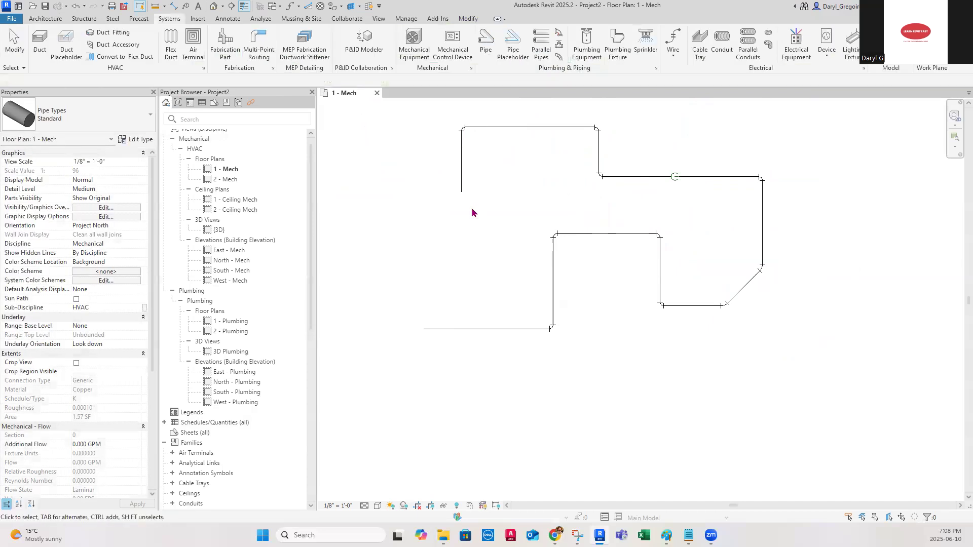
Set the detail level of the 1 - Mech floor plan to Fine.
{"action": "left_click", "coordinate": [365, 506]}
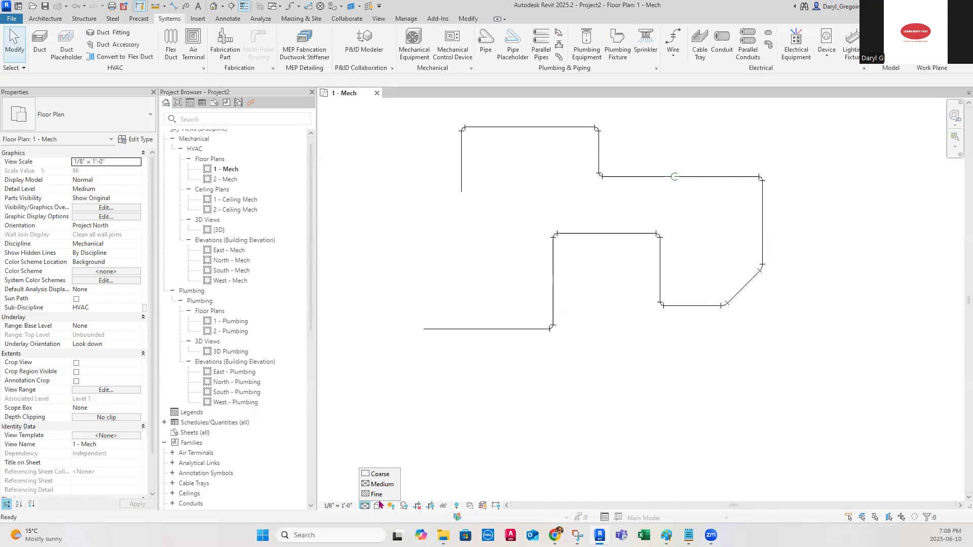
{"action": "left_click", "coordinate": [375, 494]}
{"action": "scroll", "coordinate": [627, 265], "scroll_direction": "up", "scroll_amount": 1}
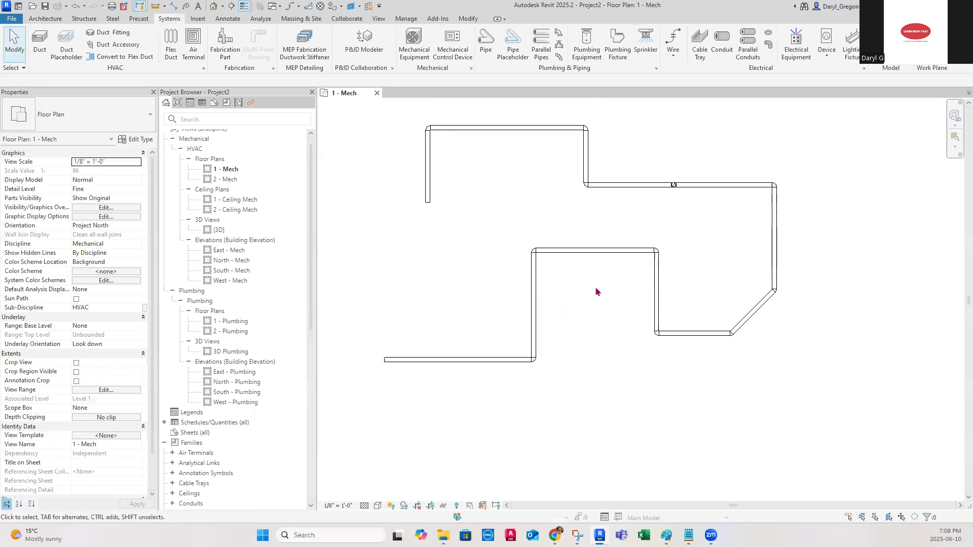
Open the default 3D view and set its detail level to Fine to show the pipe run.
{"action": "left_click", "coordinate": [213, 8]}
{"action": "scroll", "coordinate": [603, 303], "scroll_direction": "up", "scroll_amount": 4}
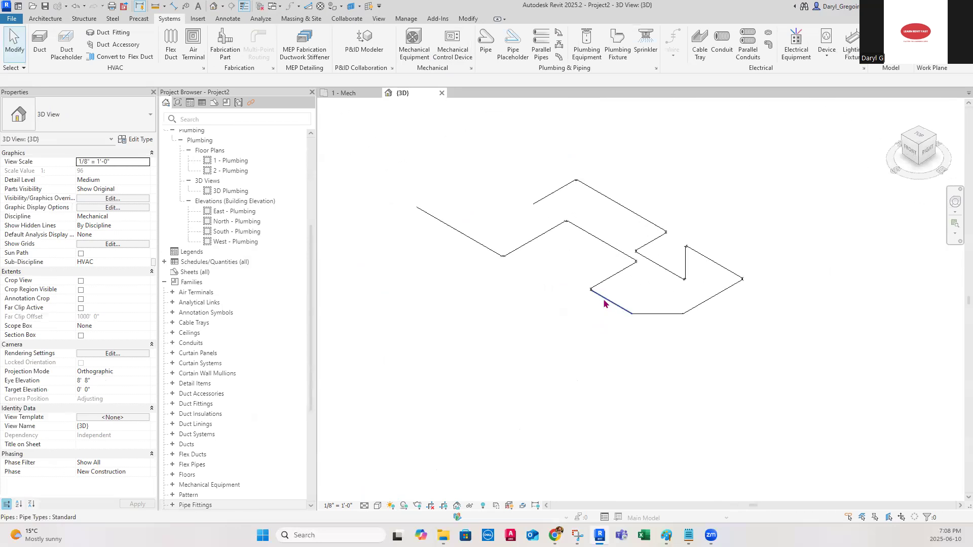
{"action": "left_click", "coordinate": [364, 506]}
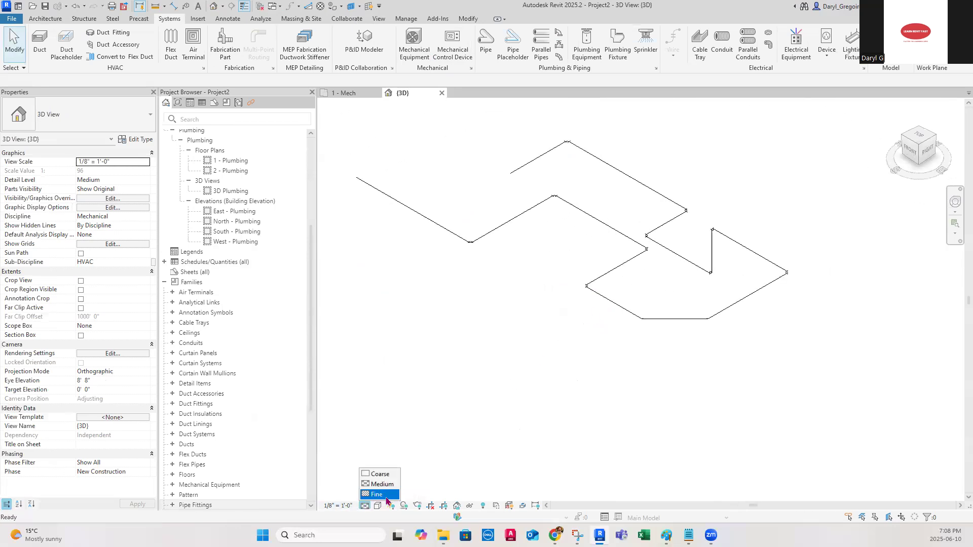
{"action": "left_click", "coordinate": [378, 494]}
{"action": "scroll", "coordinate": [704, 307], "scroll_direction": "up", "scroll_amount": 1}
{"action": "middle_click_drag", "start_coordinate": [607, 337], "coordinate": [639, 345]}
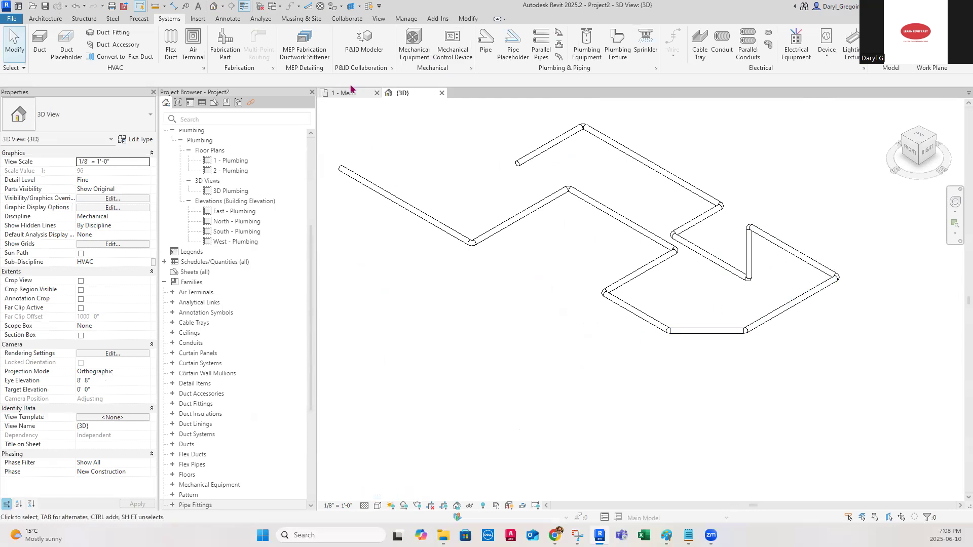
Draw a four-segment branch off the run's first long pipe at the inherited 9' 0" elevation, with right-angle turns, and finish it.
{"action": "left_click", "coordinate": [487, 40]}
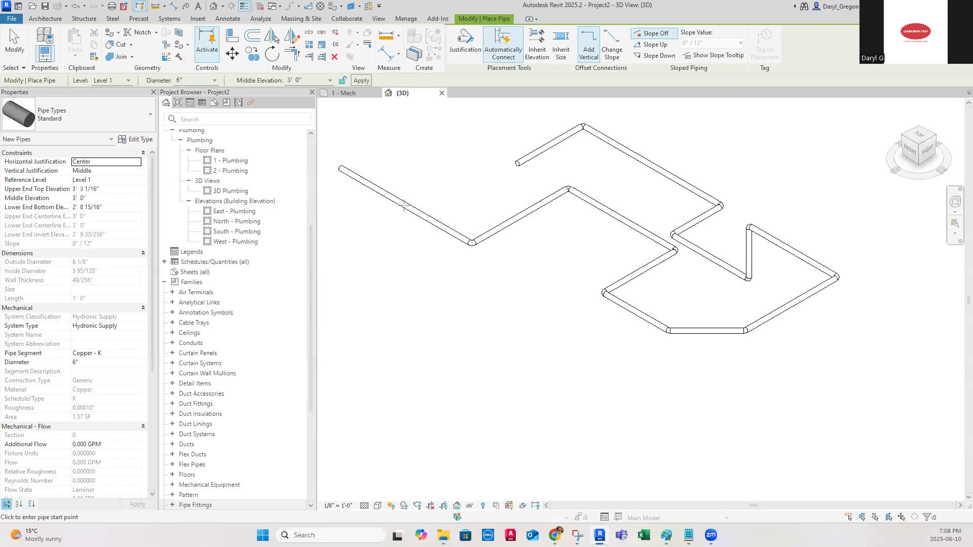
{"action": "scroll", "coordinate": [414, 212], "scroll_direction": "up", "scroll_amount": 2}
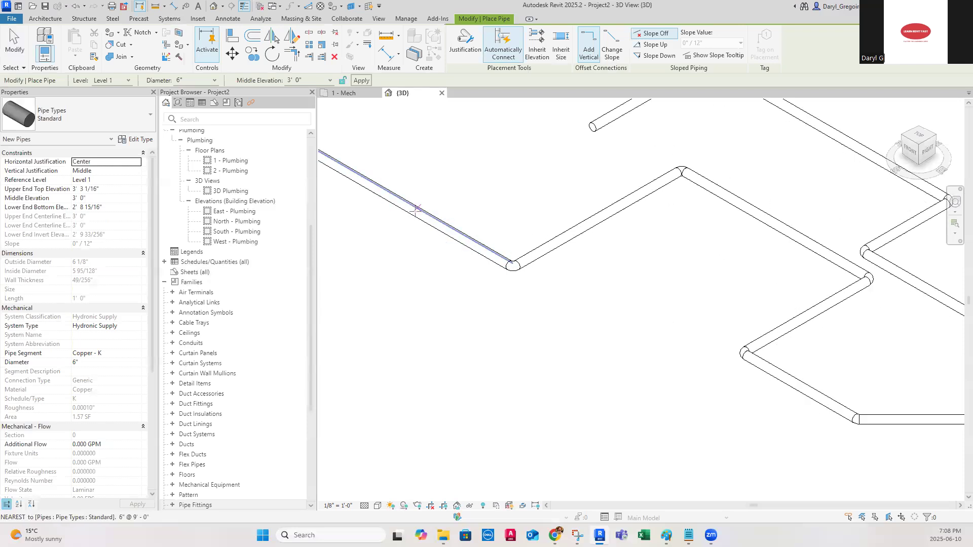
{"action": "left_click", "coordinate": [445, 231]}
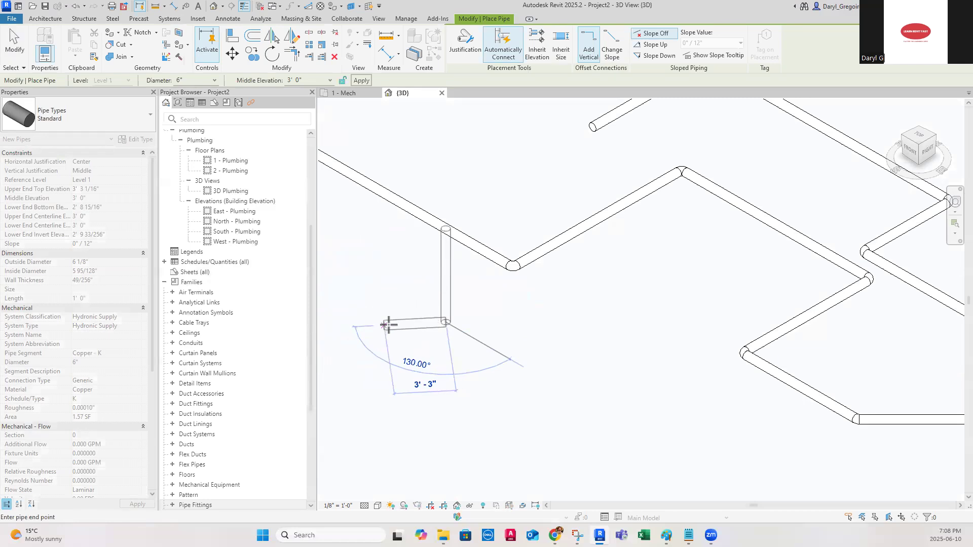
{"action": "key", "text": "space"}
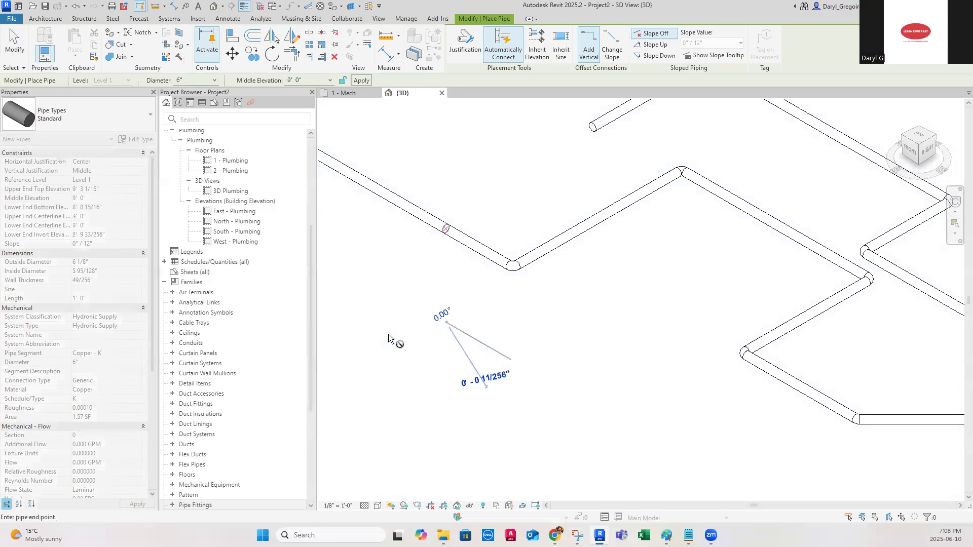
{"action": "scroll", "coordinate": [397, 269], "scroll_direction": "down", "scroll_amount": 2}
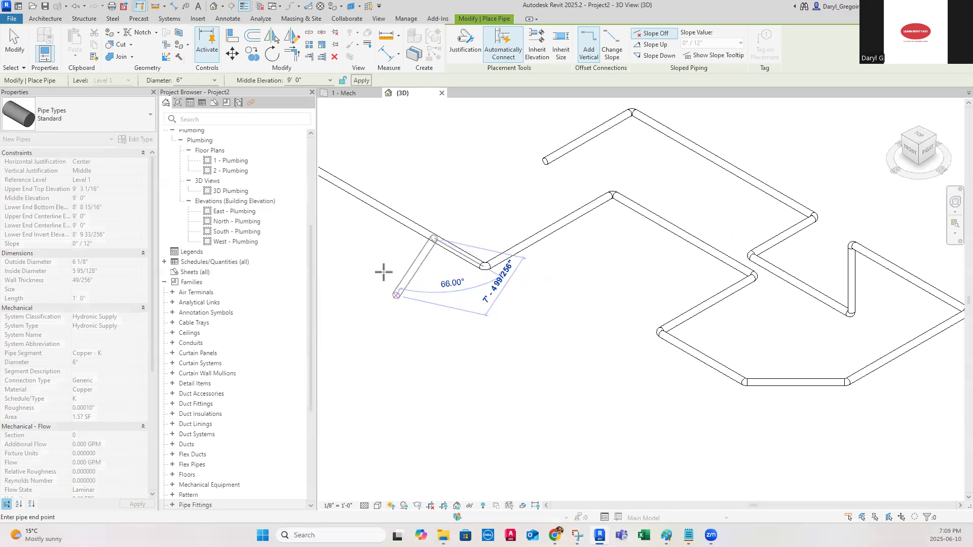
{"action": "left_click", "coordinate": [359, 280]}
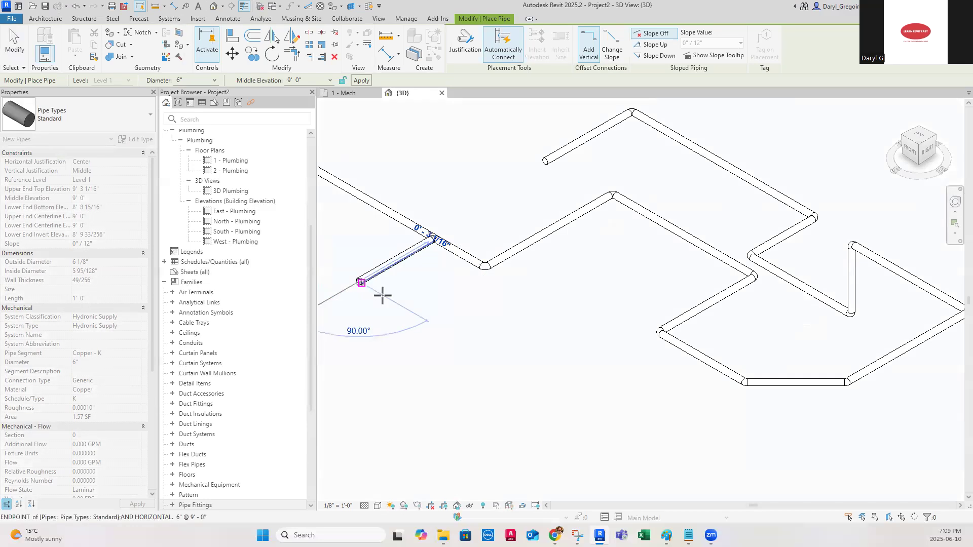
{"action": "left_click", "coordinate": [455, 336]}
{"action": "left_click", "coordinate": [405, 367]}
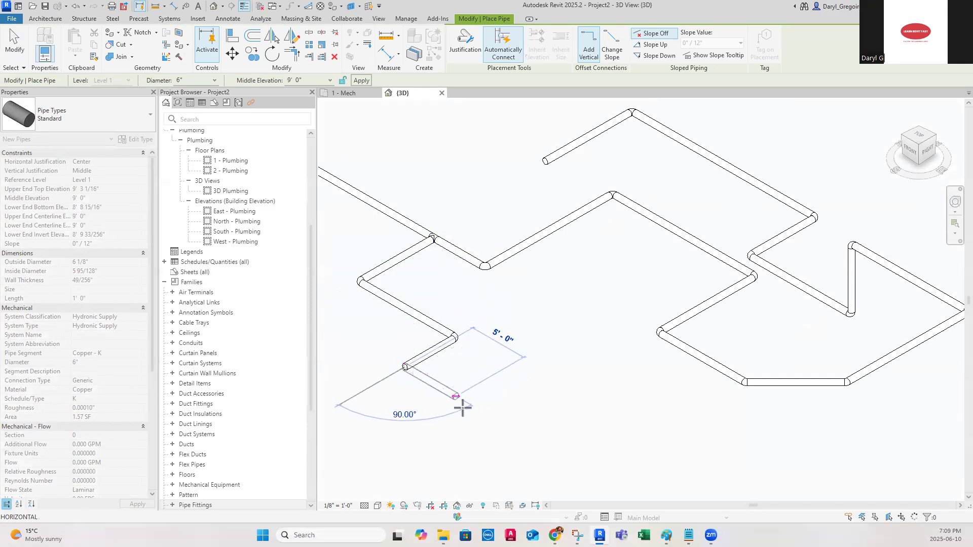
{"action": "left_click", "coordinate": [471, 416]}
{"action": "right_click", "coordinate": [500, 423]}
{"action": "left_click", "coordinate": [541, 229]}
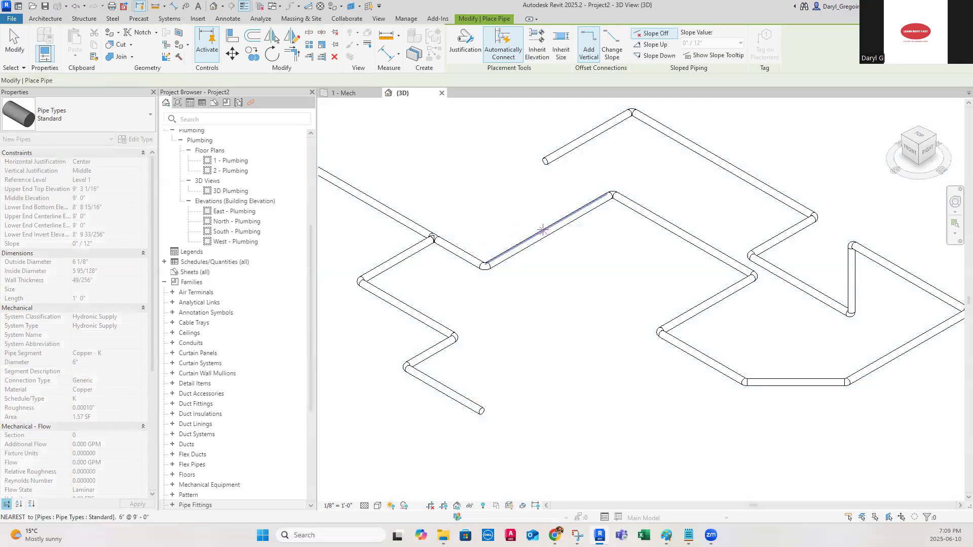
Branch off the long pipe of the 3' 0" run, rising to 9' 0" middle elevation and continuing with three right-angled segments.
{"action": "middle_click_drag", "start_coordinate": [751, 349], "coordinate": [560, 398]}
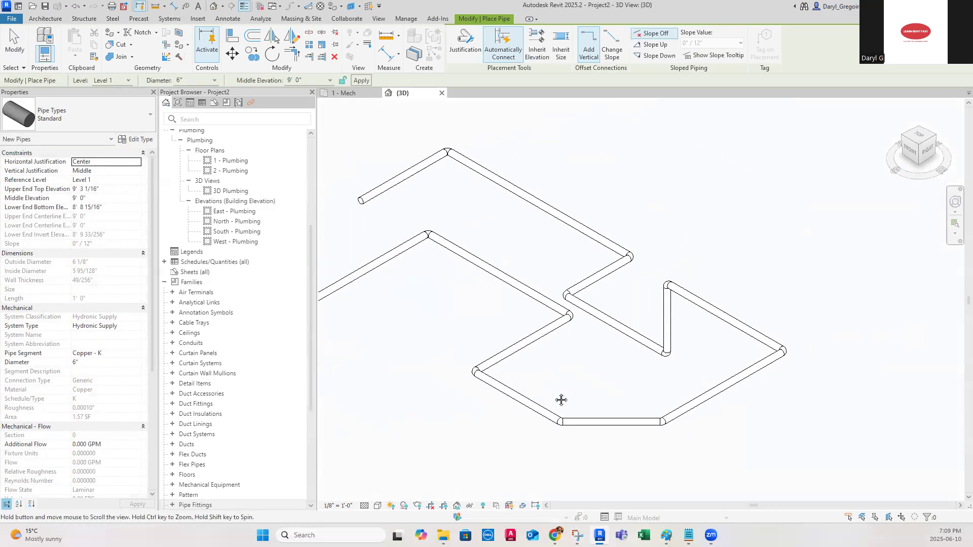
{"action": "left_click", "coordinate": [545, 215]}
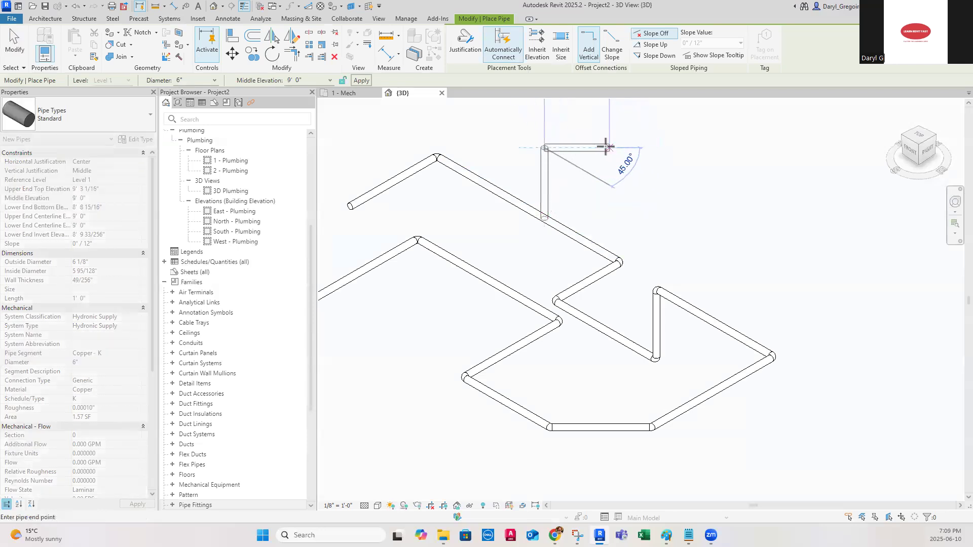
{"action": "left_click", "coordinate": [605, 118]}
{"action": "left_click", "coordinate": [677, 153]}
{"action": "left_click", "coordinate": [730, 127]}
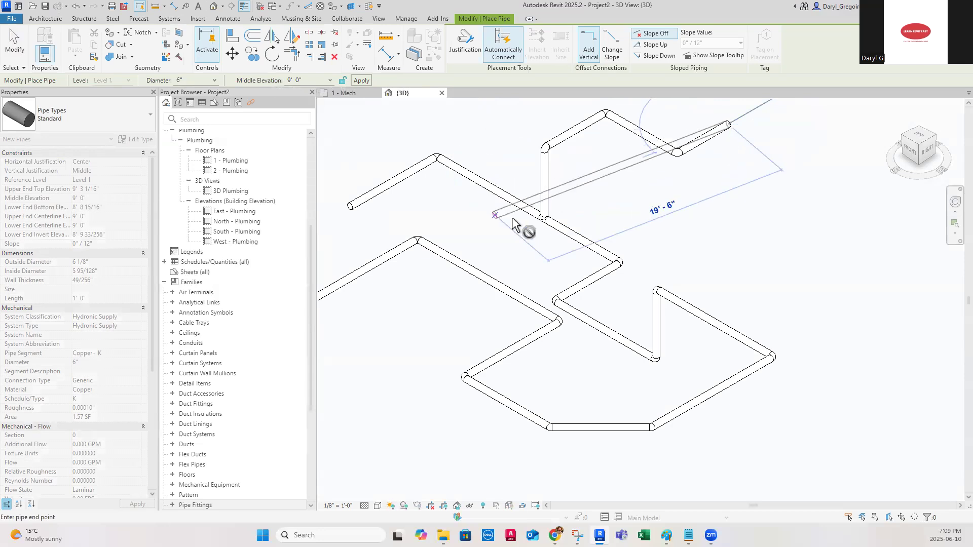
{"action": "right_click", "coordinate": [591, 179]}
{"action": "left_click", "coordinate": [618, 188]}
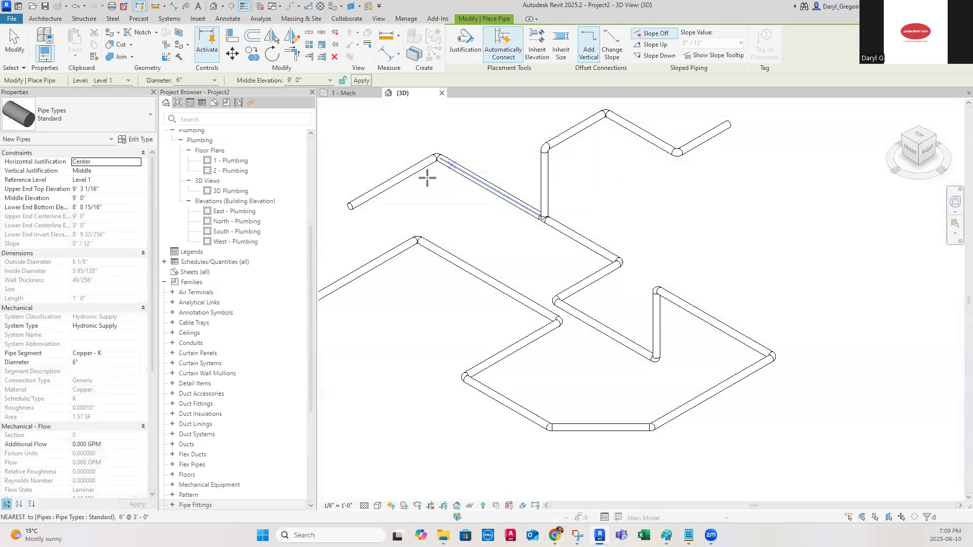
Start a branch off the 3' 0" run's short end pipe at its inherited elevation and draw two right-angled segments, the first about 4' 8" long.
{"action": "left_click", "coordinate": [395, 183]}
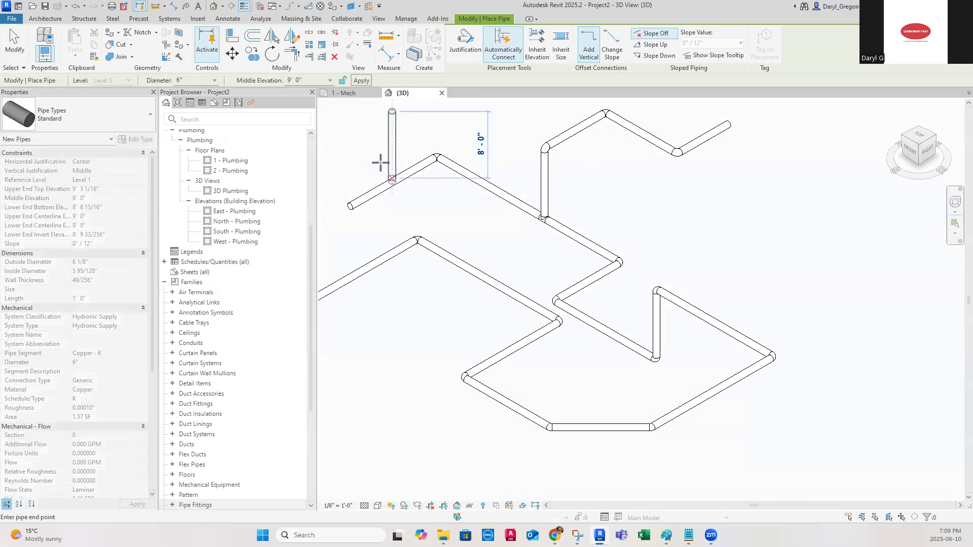
{"action": "key", "text": "space"}
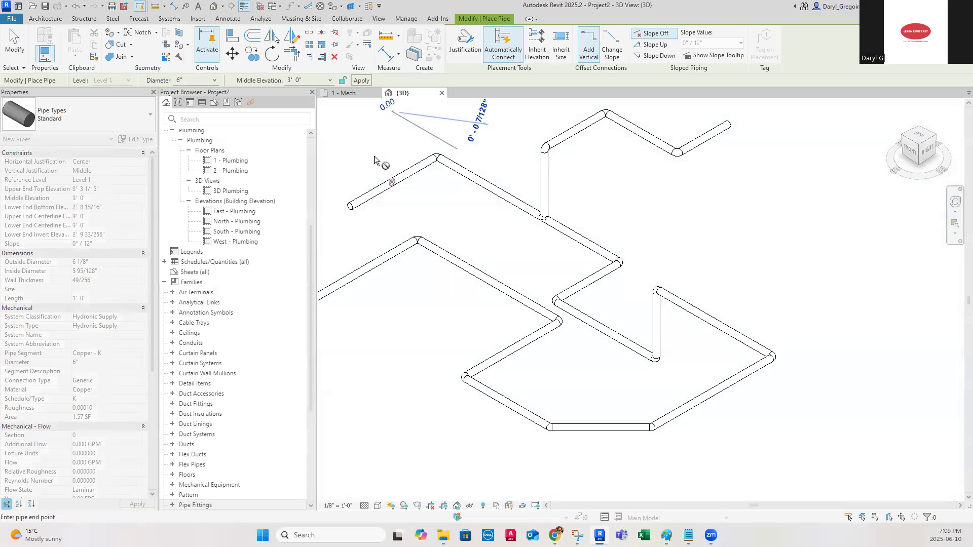
{"action": "left_click", "coordinate": [439, 217]}
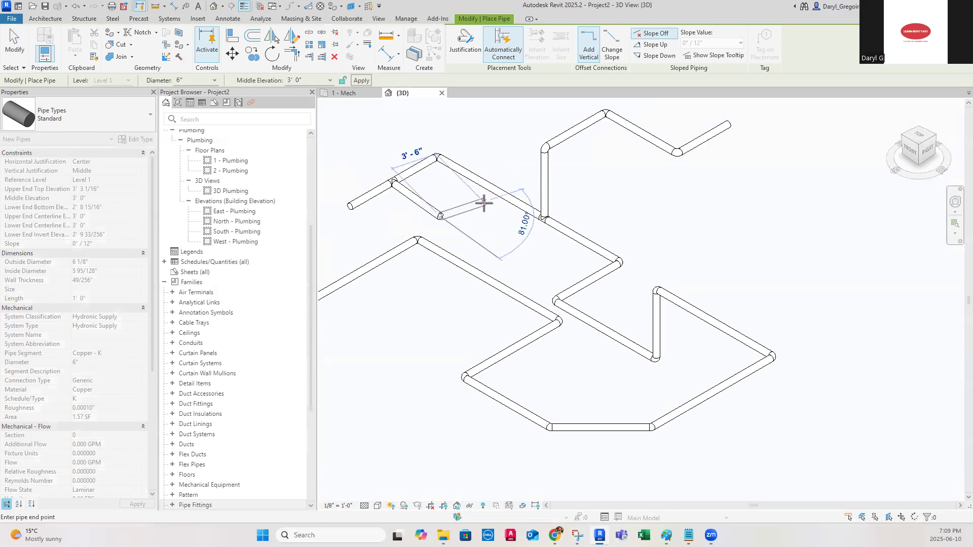
{"action": "left_click", "coordinate": [482, 199]}
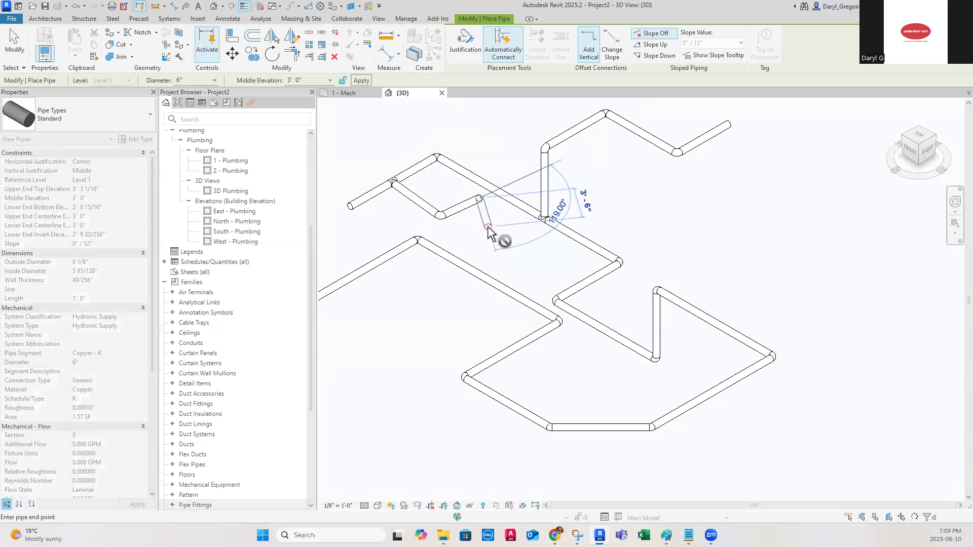
Raise the branch to a 9' 0" middle elevation, continue it with two right-angled segments, and end the run.
{"action": "left_click", "coordinate": [329, 80]}
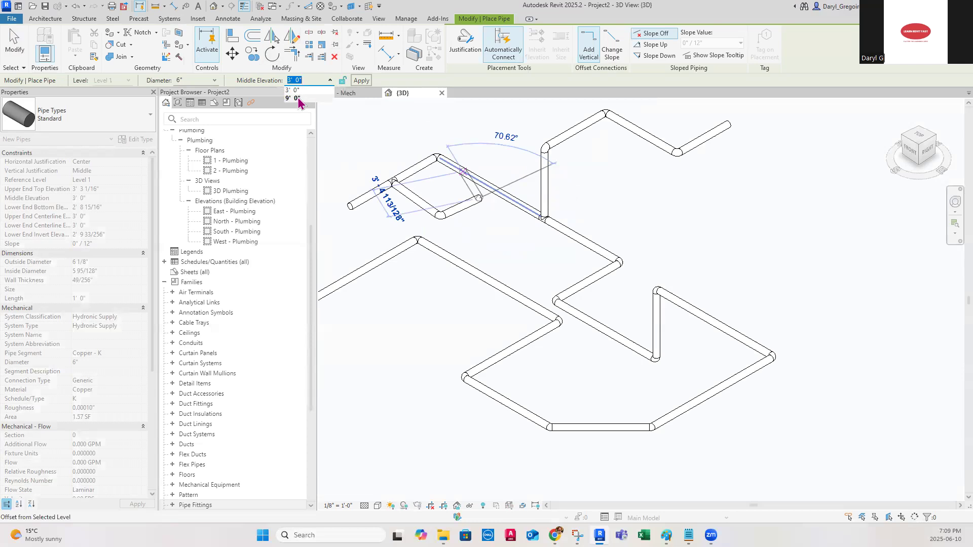
{"action": "left_click", "coordinate": [297, 98]}
{"action": "left_click", "coordinate": [524, 106]}
{"action": "left_click", "coordinate": [525, 107]}
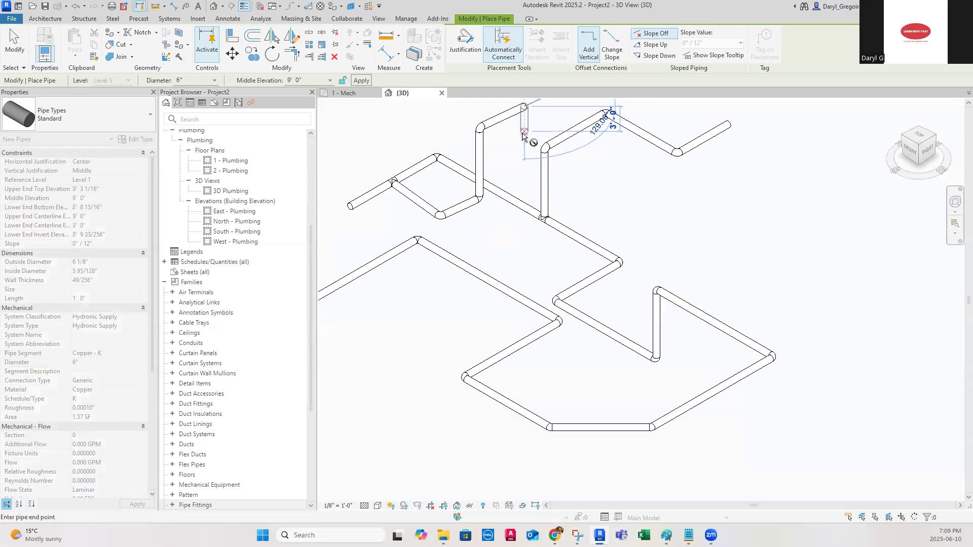
{"action": "middle_click_drag", "start_coordinate": [554, 128], "coordinate": [503, 213]}
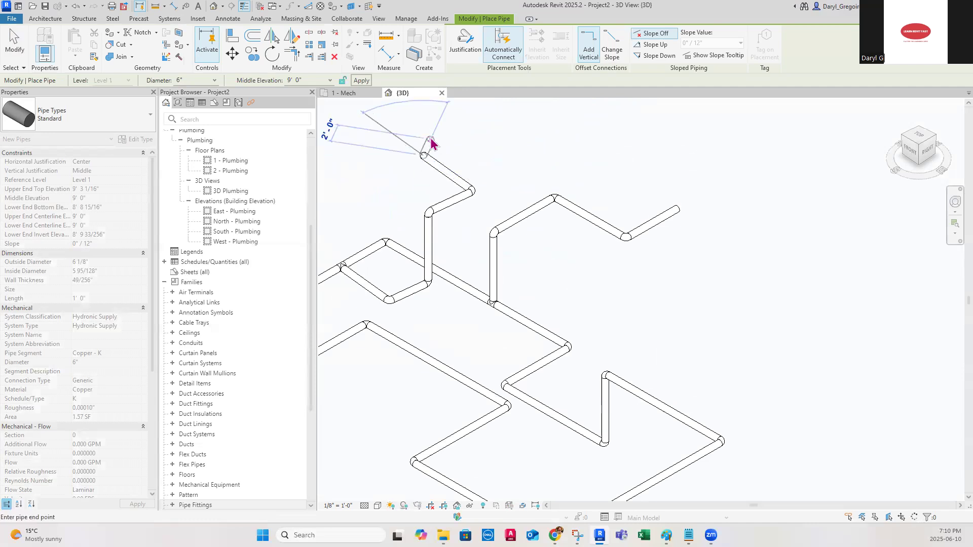
{"action": "right_click", "coordinate": [432, 140]}
{"action": "left_click", "coordinate": [469, 146]}
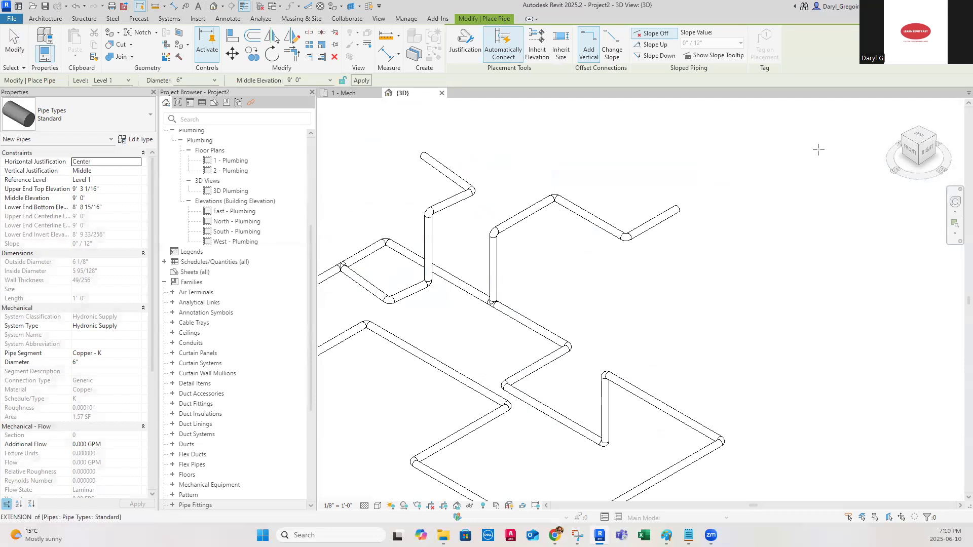
Show the piping from the top, close up on the skewed branch, and end pipe placement.
{"action": "left_click", "coordinate": [918, 137]}
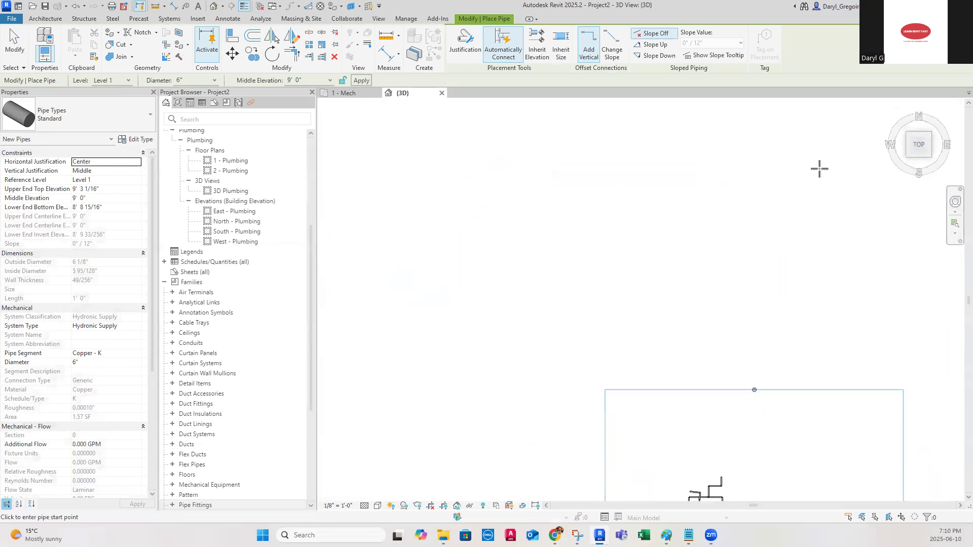
{"action": "scroll", "coordinate": [582, 299], "scroll_direction": "up", "scroll_amount": 8}
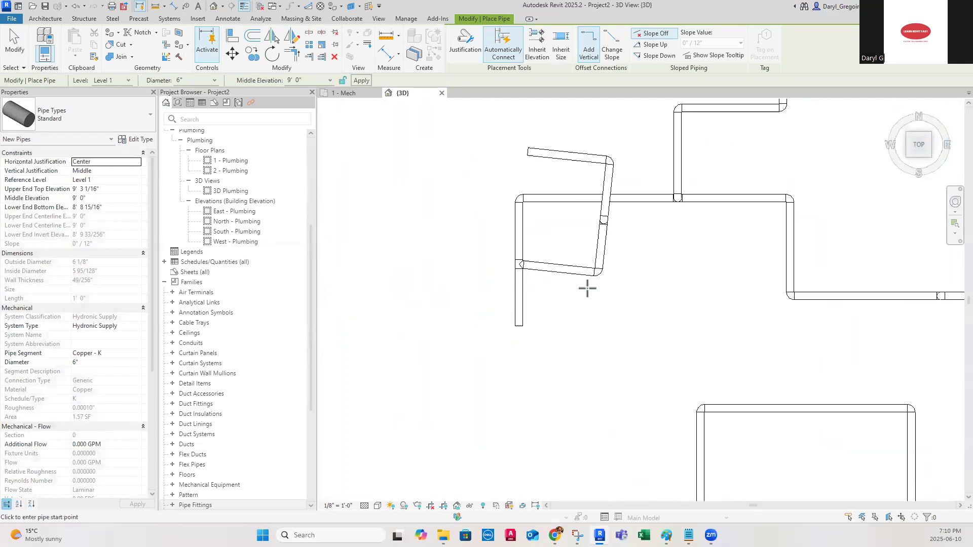
{"action": "right_click", "coordinate": [445, 174]}
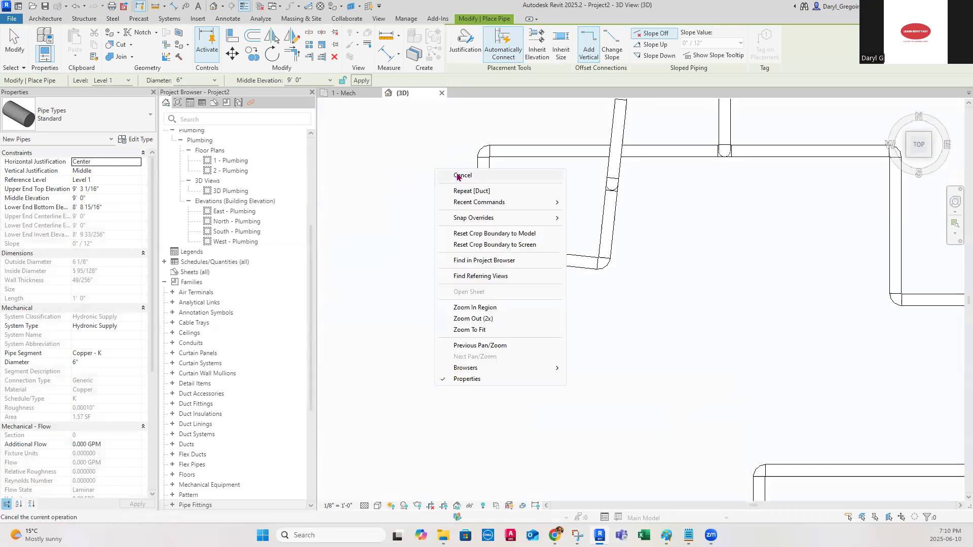
{"action": "left_click", "coordinate": [459, 181]}
Try to straighten the branch's skewed first pipe by moving its elbow end level with the tee.
{"action": "left_click", "coordinate": [569, 271]}
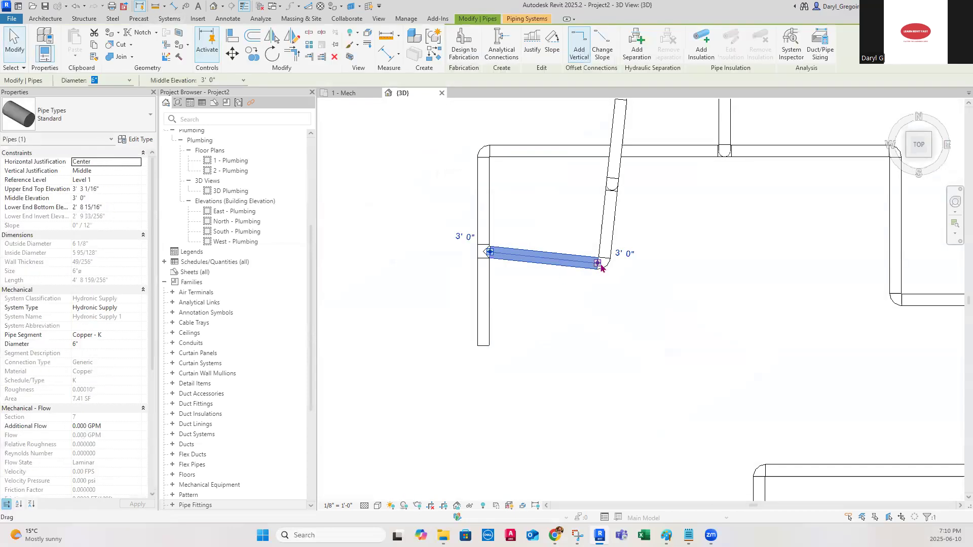
{"action": "scroll", "coordinate": [598, 266], "scroll_direction": "up", "scroll_amount": 2}
{"action": "mouse_move", "coordinate": [597, 263]}
{"action": "left_mouse_down"}
{"action": "mouse_move", "coordinate": [598, 246]}
{"action": "mouse_move", "coordinate": [606, 248]}
{"action": "left_mouse_up"}
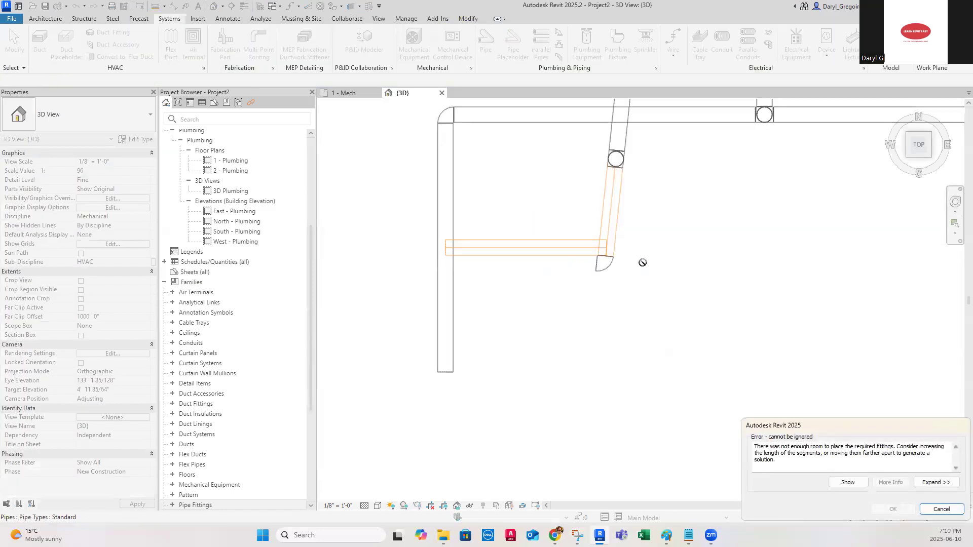
{"action": "left_click", "coordinate": [932, 507]}
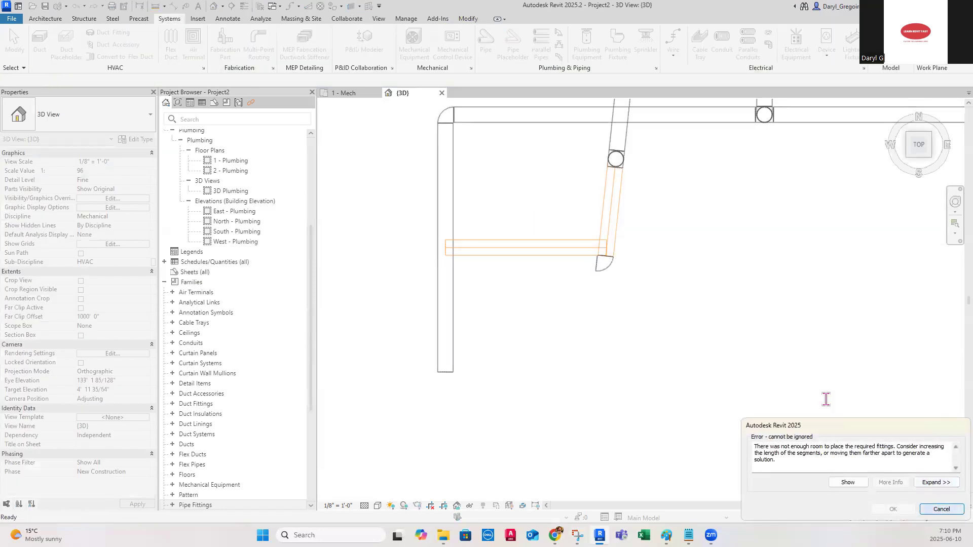
Pull the skewed pipe's end off the elbow and level with the tee, making a straight stub about 3' 10" long.
{"action": "left_click", "coordinate": [588, 262]}
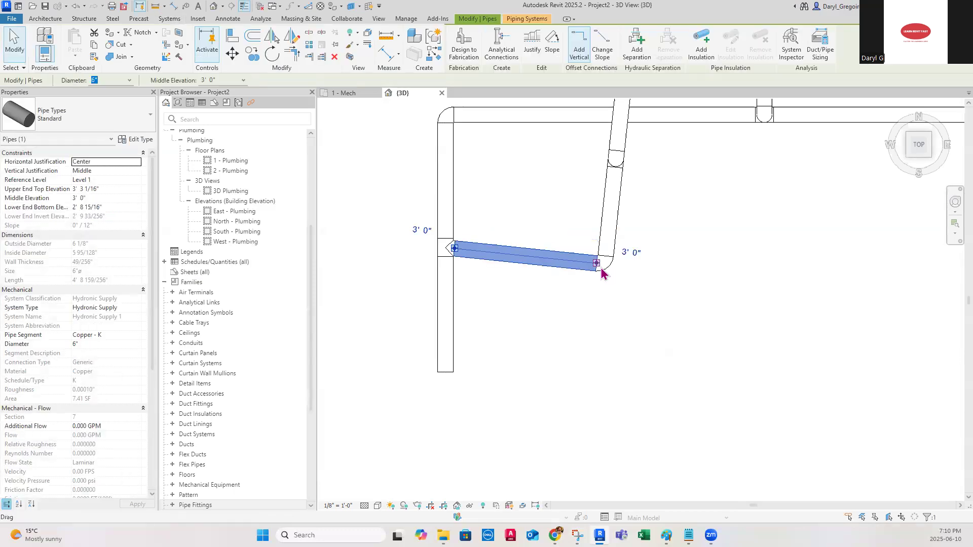
{"action": "left_click_drag", "start_coordinate": [596, 266], "coordinate": [572, 247]}
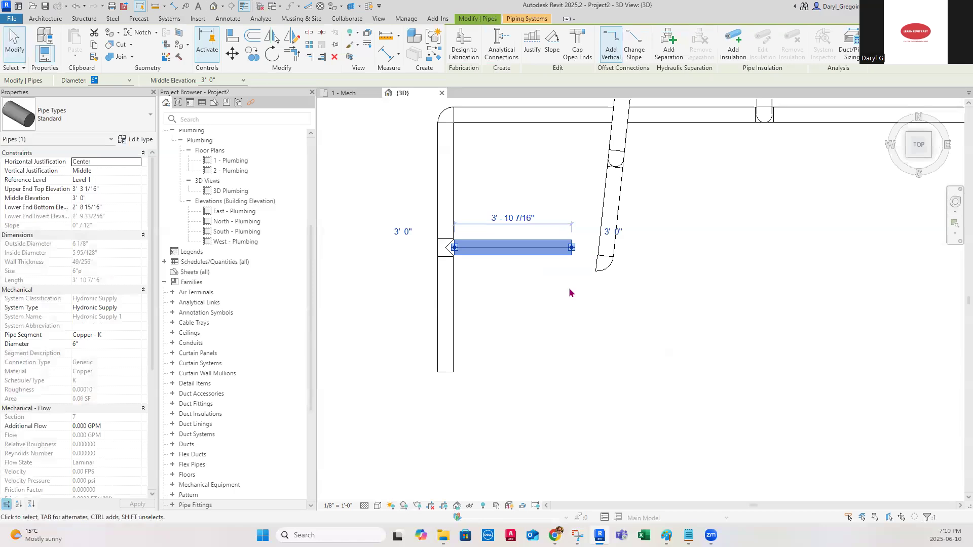
{"action": "left_click", "coordinate": [610, 300]}
Select the whole disconnected skewed pipe network with its elbows and delete it.
{"action": "middle_click_drag", "start_coordinate": [610, 300], "coordinate": [586, 382]}
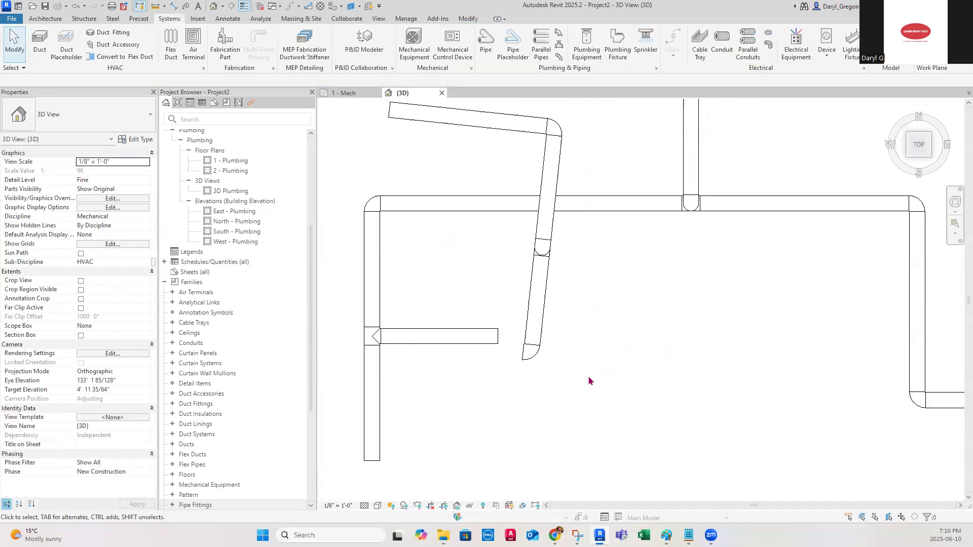
{"action": "key", "text": "Tab"}
{"action": "left_click", "coordinate": [559, 163]}
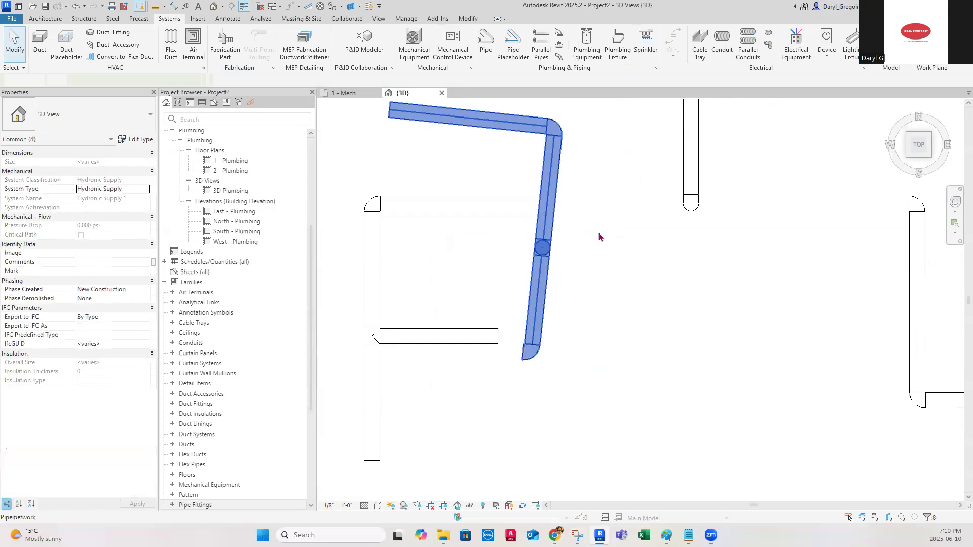
{"action": "key", "text": "Delete"}
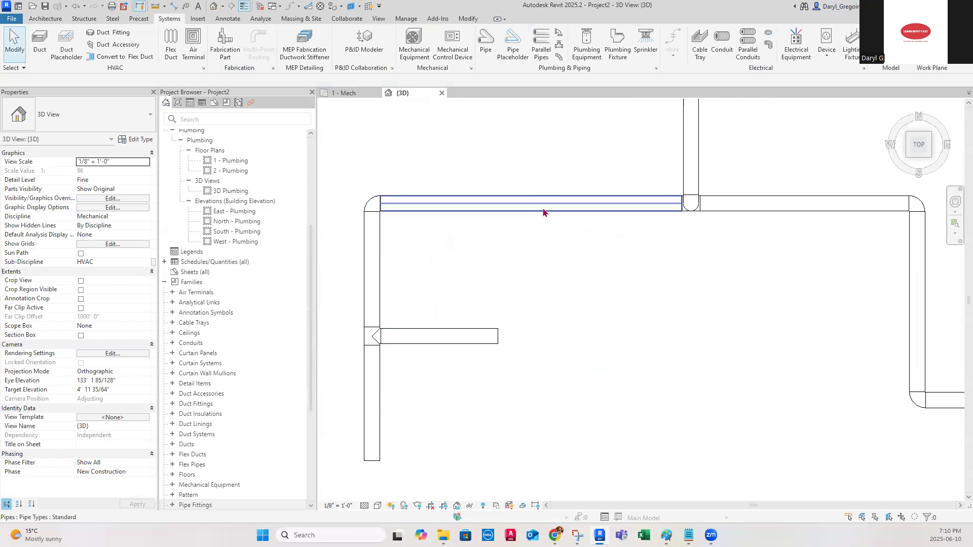
Preview the connected branch and network selection from one pipe, and examine the whole layout in the isometric view.
{"action": "key", "text": "Tab"}
{"action": "key", "text": "Tab"}
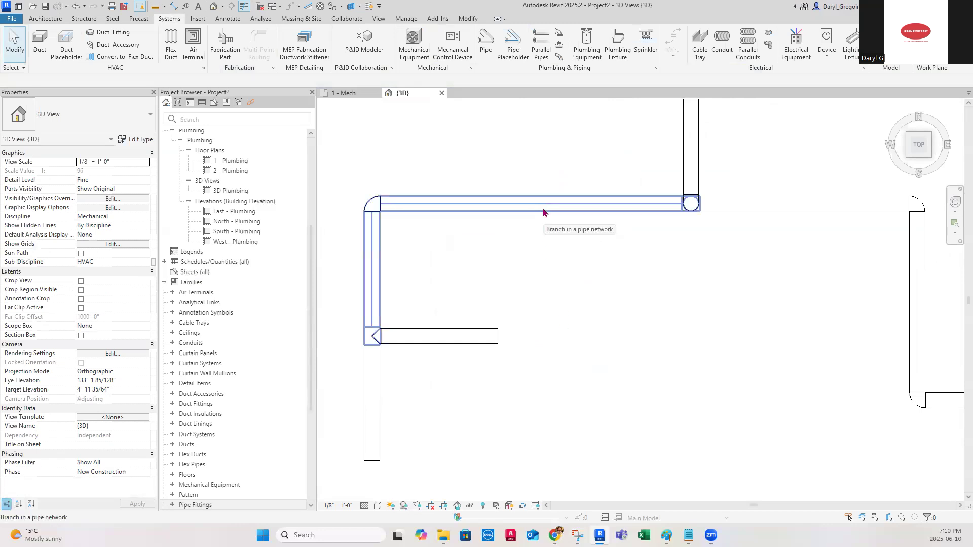
{"action": "key", "text": "Tab"}
{"action": "scroll", "coordinate": [542, 211], "scroll_direction": "down", "scroll_amount": 5}
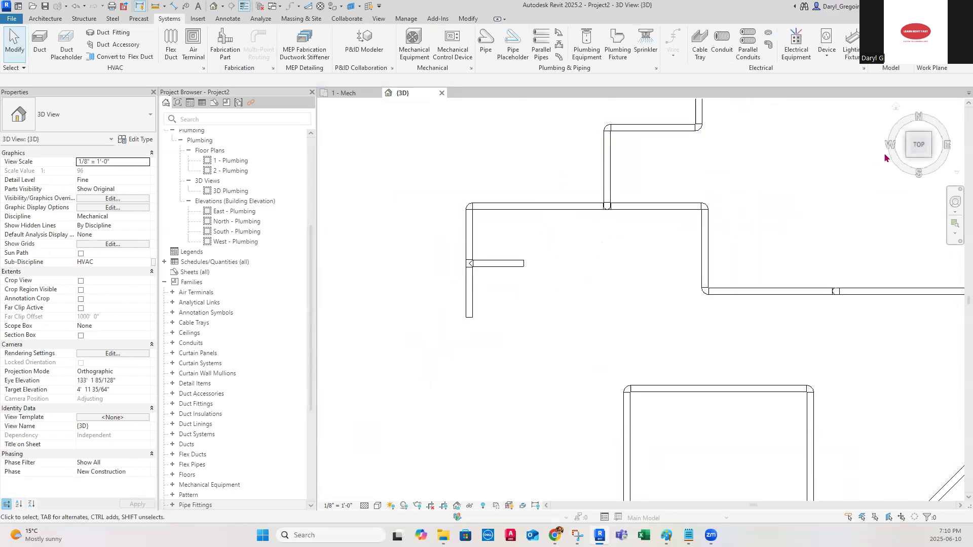
{"action": "left_click", "coordinate": [930, 155]}
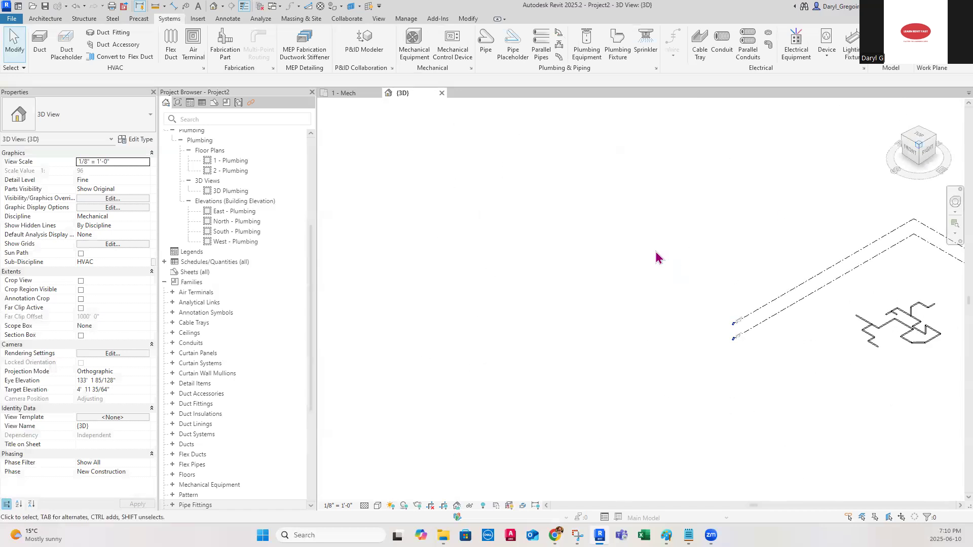
{"action": "scroll", "coordinate": [623, 282], "scroll_direction": "up", "scroll_amount": 5}
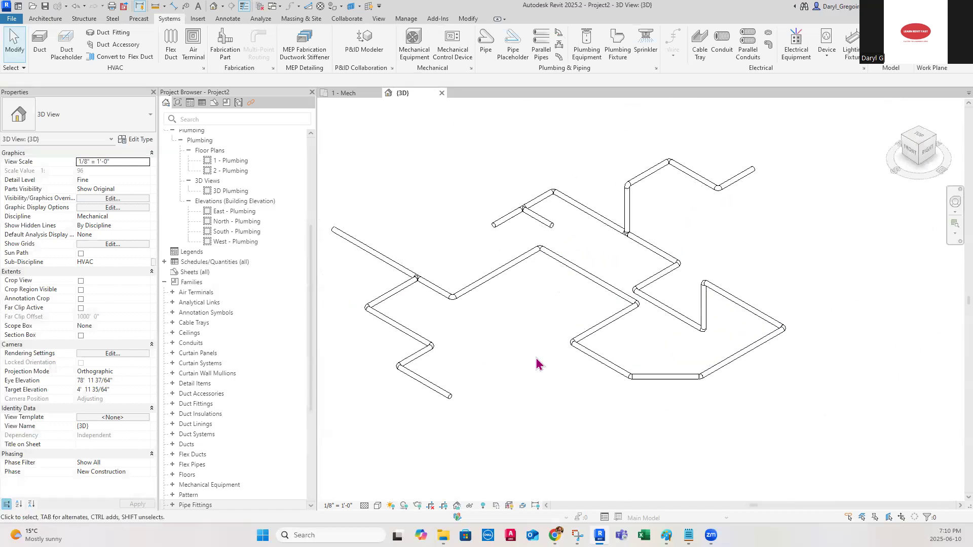
Change the 3D view's visual style to Realistic and look at the pipe network up close.
{"action": "left_click", "coordinate": [379, 507]}
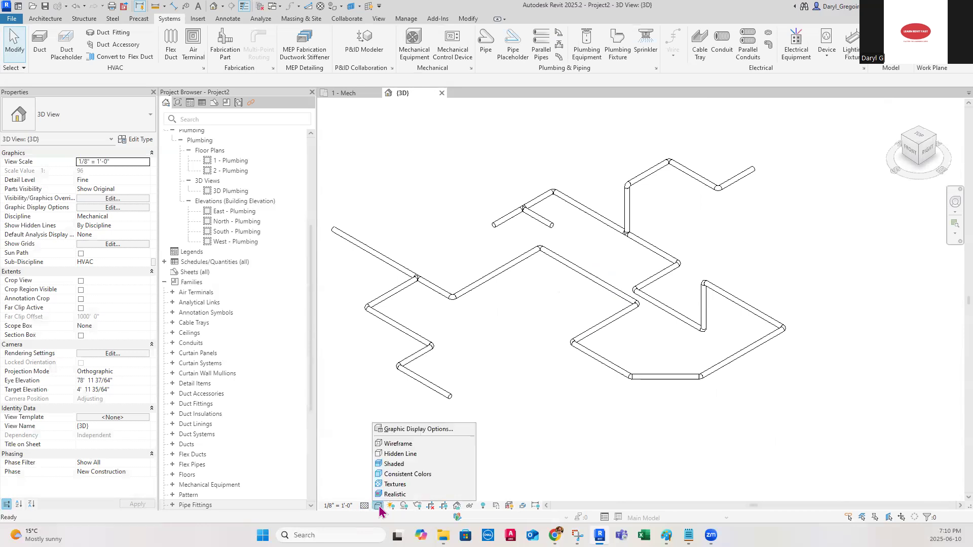
{"action": "left_click", "coordinate": [398, 495]}
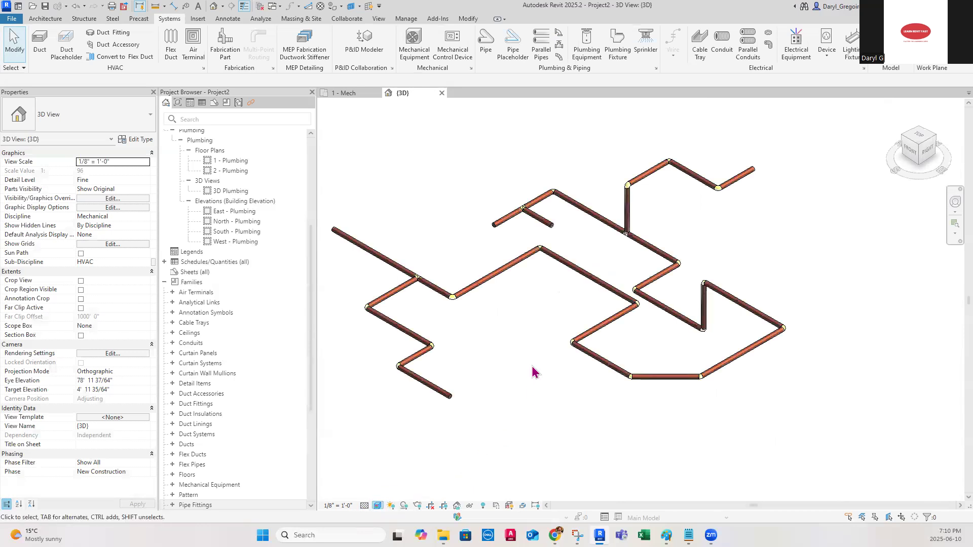
{"action": "scroll", "coordinate": [532, 365], "scroll_direction": "up", "scroll_amount": 2}
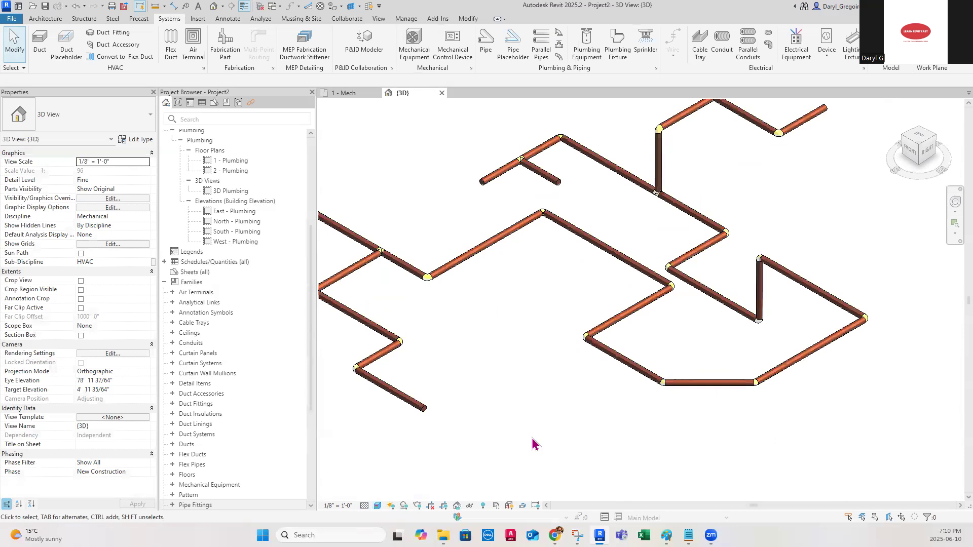
Set the 3D view's visual style to Shaded for the whole pipe network.
{"action": "left_click", "coordinate": [376, 506]}
{"action": "left_click", "coordinate": [413, 465]}
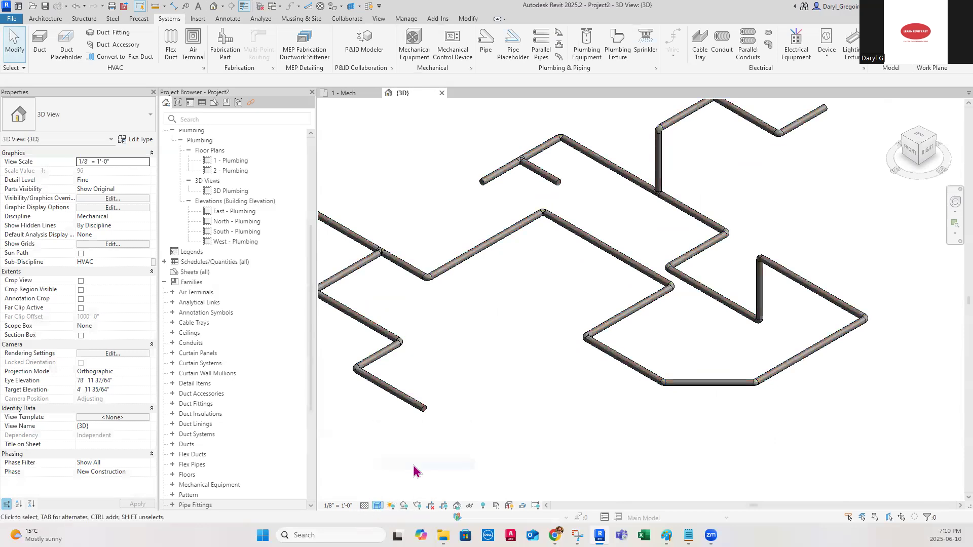
{"action": "mouse_move", "coordinate": [492, 397]}
{"action": "middle_mouse_down"}
{"action": "mouse_move", "coordinate": [544, 406]}
{"action": "mouse_move", "coordinate": [528, 412]}
{"action": "middle_mouse_up"}
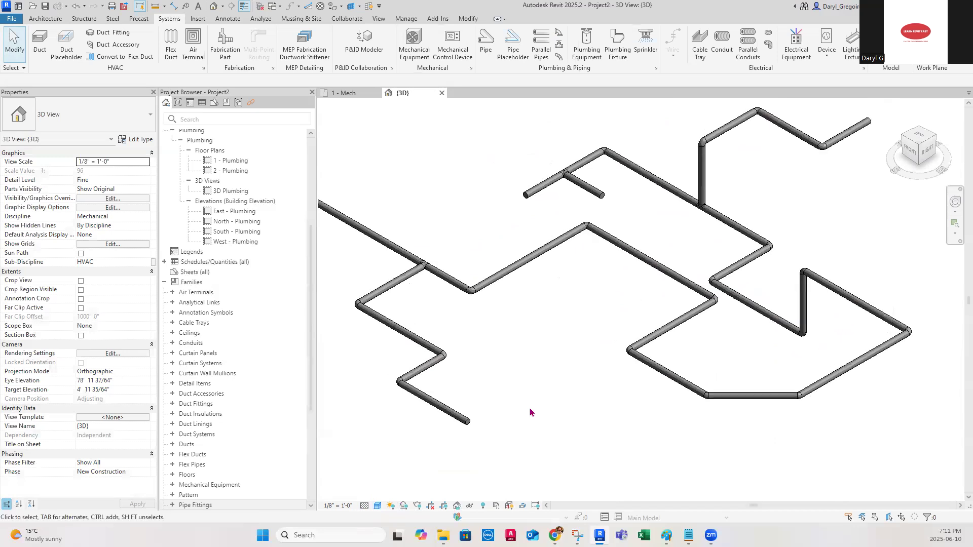
{"action": "key", "text": "alt+s"}
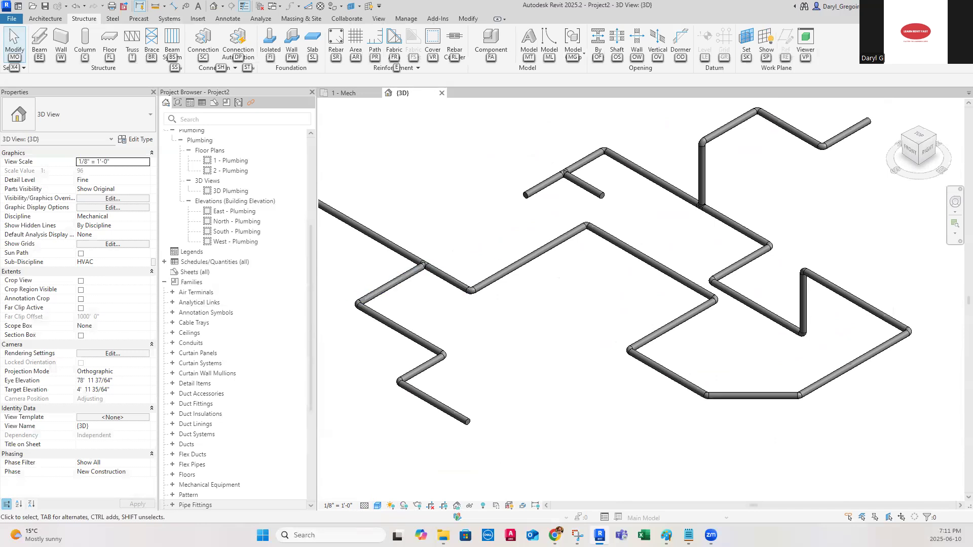
{"action": "key", "text": "Escape"}
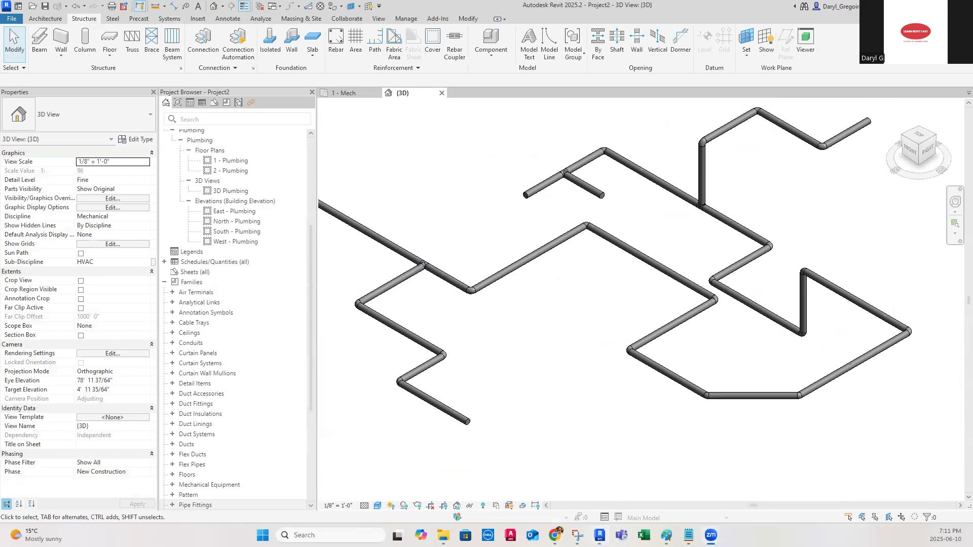